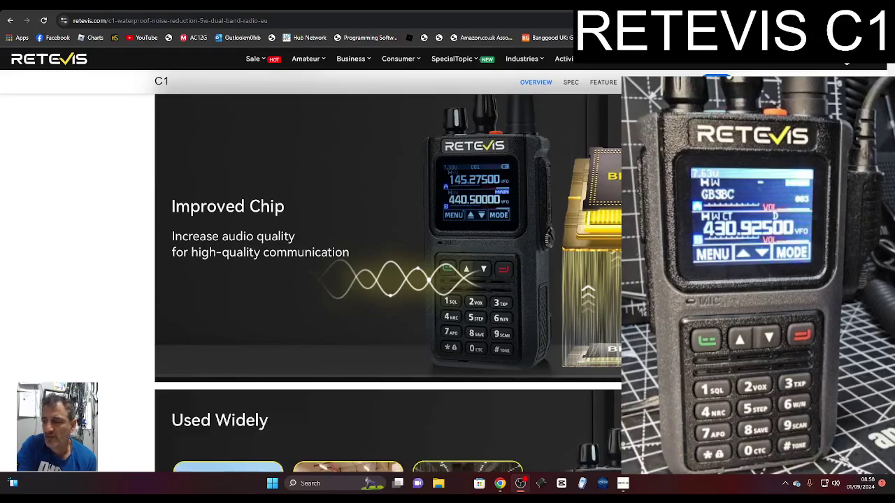
- Download the C1_V2.0_software ZIP from the product's Support section on the Retevis site
{"action": "scroll", "coordinate": [387, 279], "scroll_direction": "down", "scroll_amount": 5}
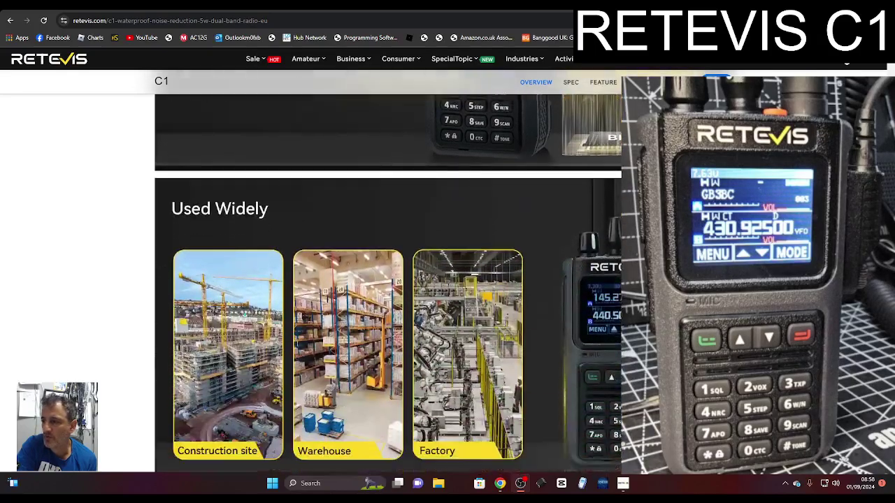
{"action": "scroll", "coordinate": [388, 279], "scroll_direction": "down", "scroll_amount": 15}
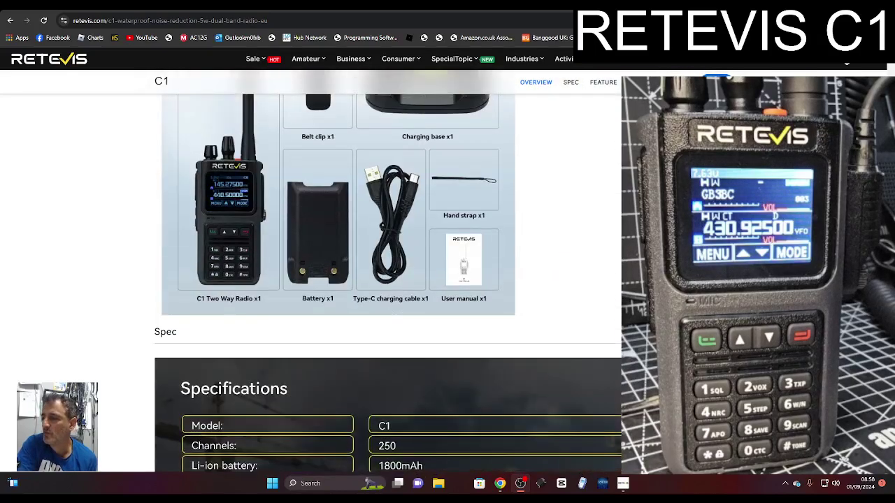
{"action": "scroll", "coordinate": [388, 280], "scroll_direction": "down", "scroll_amount": 10}
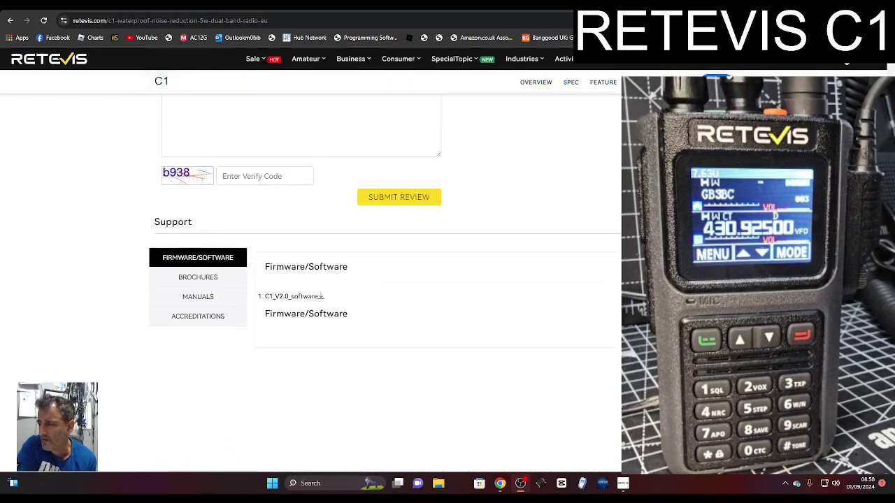
{"action": "left_click", "coordinate": [198, 297]}
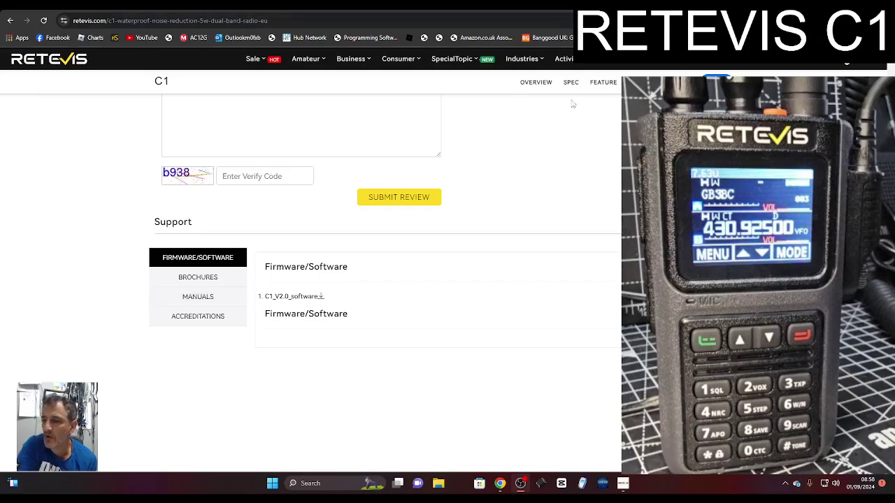
{"action": "left_click", "coordinate": [296, 298]}
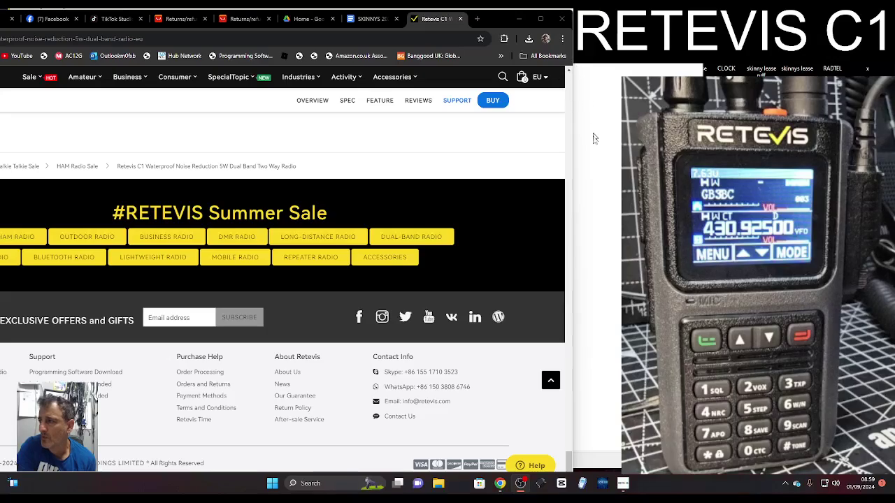
- Open the downloaded C1 software ZIP in WinRAR to check the application, then close it
{"action": "left_click", "coordinate": [529, 38]}
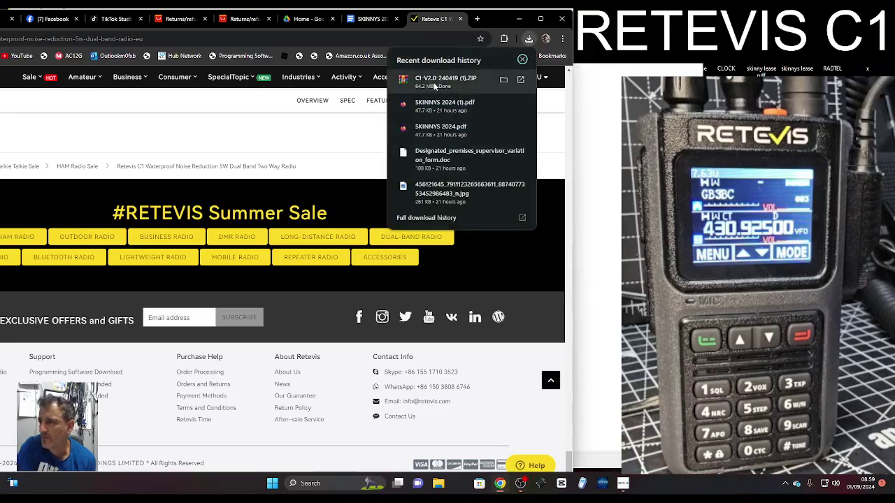
{"action": "left_click", "coordinate": [461, 80]}
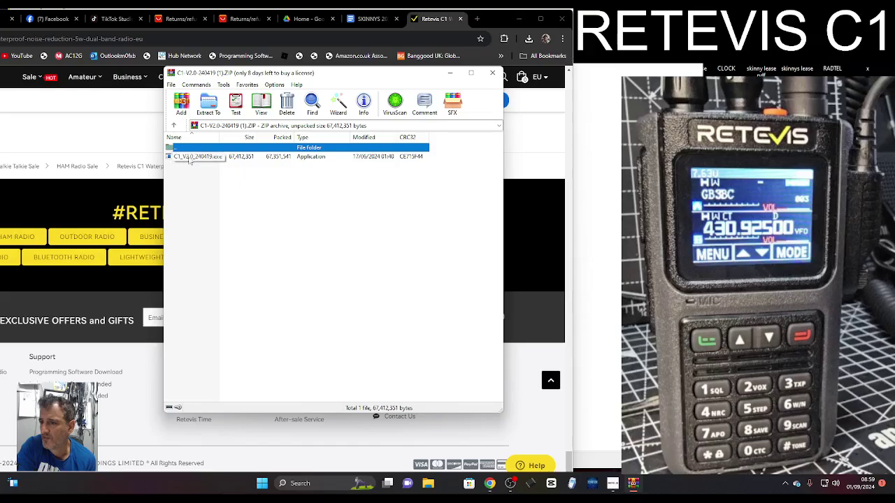
{"action": "left_click", "coordinate": [492, 73]}
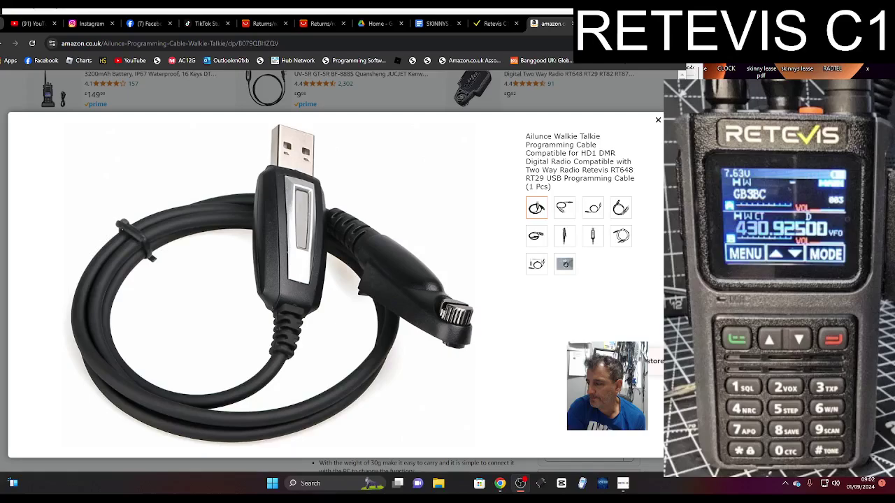
- Find the USB-SERIAL CH340 cable on COM16 under Ports in Device Manager, then minimize it
{"action": "right_click", "coordinate": [273, 489]}
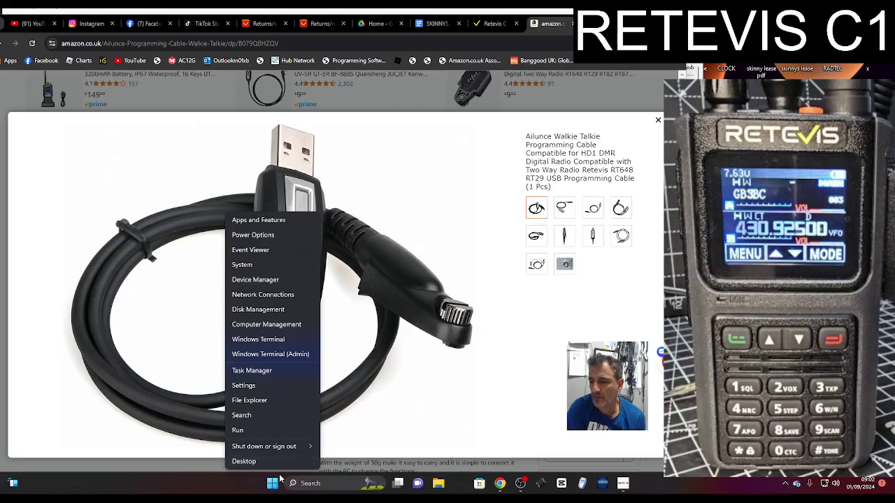
{"action": "left_click", "coordinate": [263, 280]}
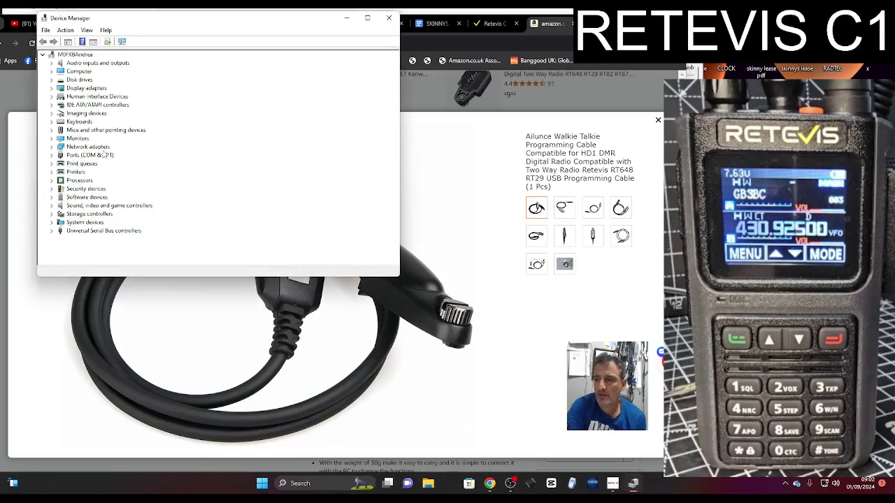
{"action": "left_click_drag", "start_coordinate": [222, 20], "coordinate": [222, 44]}
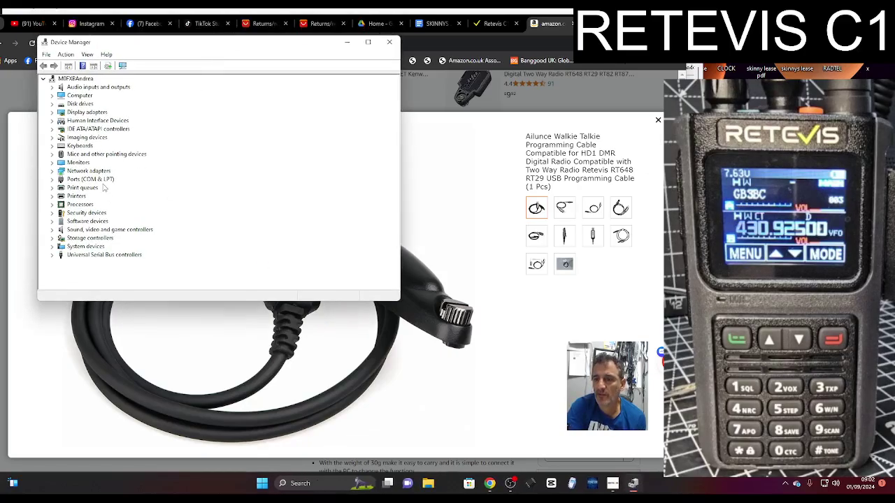
{"action": "double_click", "coordinate": [96, 180]}
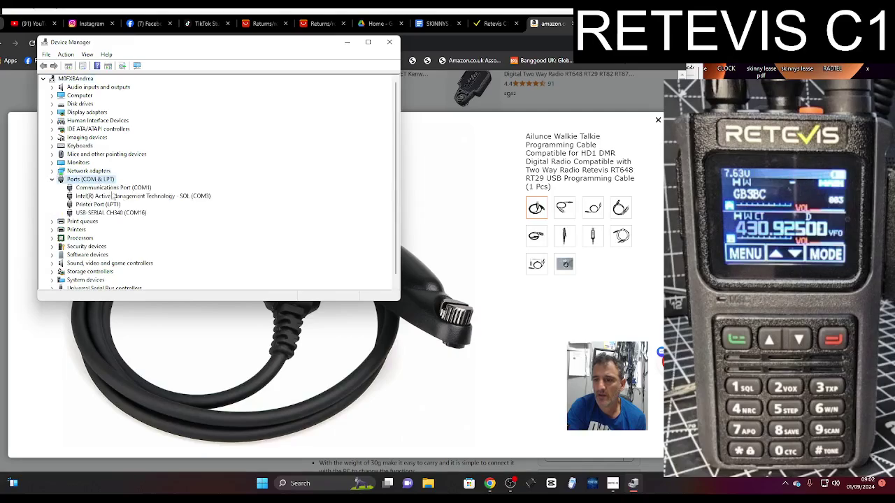
{"action": "left_click", "coordinate": [347, 42]}
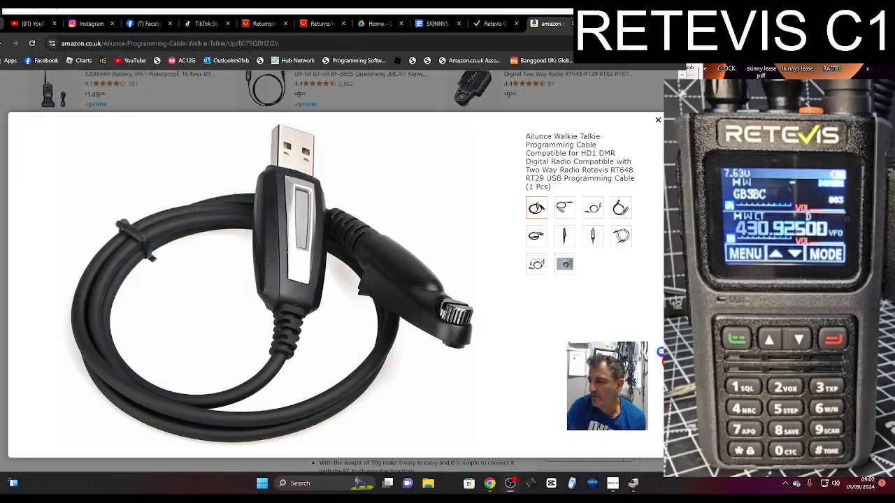
- Confirm COM16 as the programming port with English language, then start reading from the radio
{"action": "key", "text": "alt+Tab"}
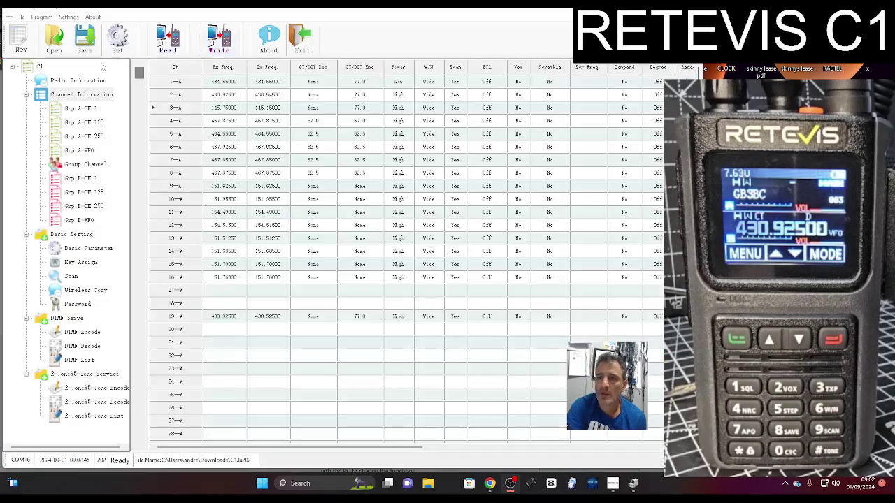
{"action": "left_click", "coordinate": [118, 39]}
{"action": "left_click", "coordinate": [118, 39]}
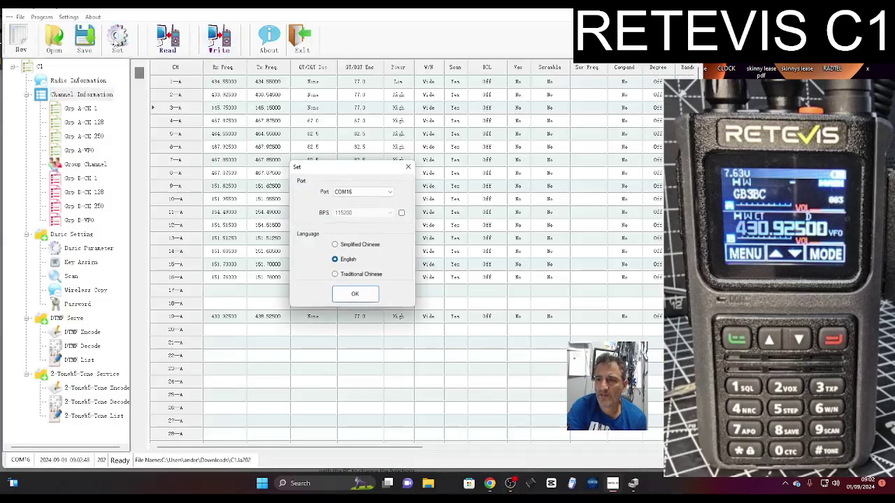
{"action": "left_click", "coordinate": [392, 192]}
{"action": "left_click", "coordinate": [369, 202]}
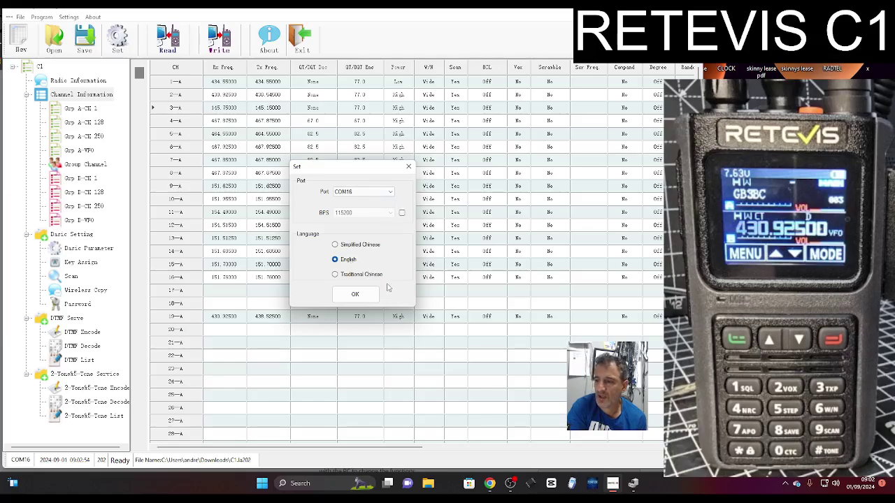
{"action": "left_click", "coordinate": [363, 299]}
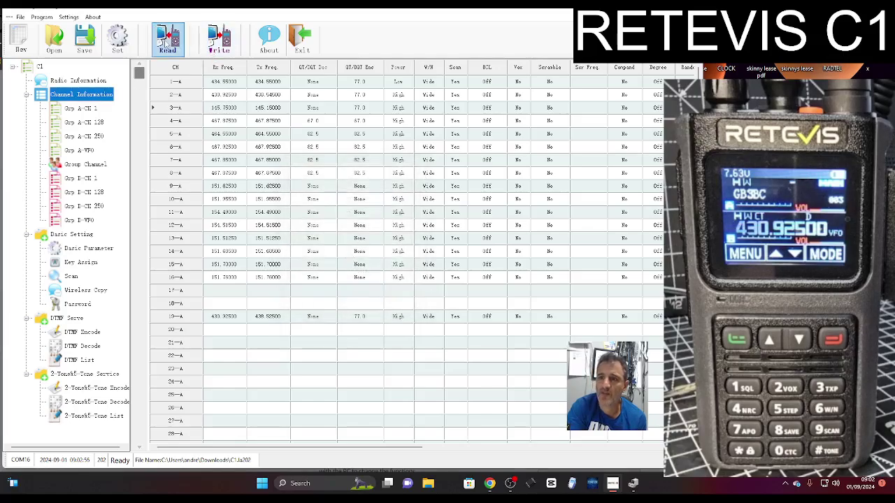
{"action": "left_click", "coordinate": [167, 55]}
- Confirm the read from radio and wait for Read Successful in the status bar
{"action": "left_click", "coordinate": [353, 265]}
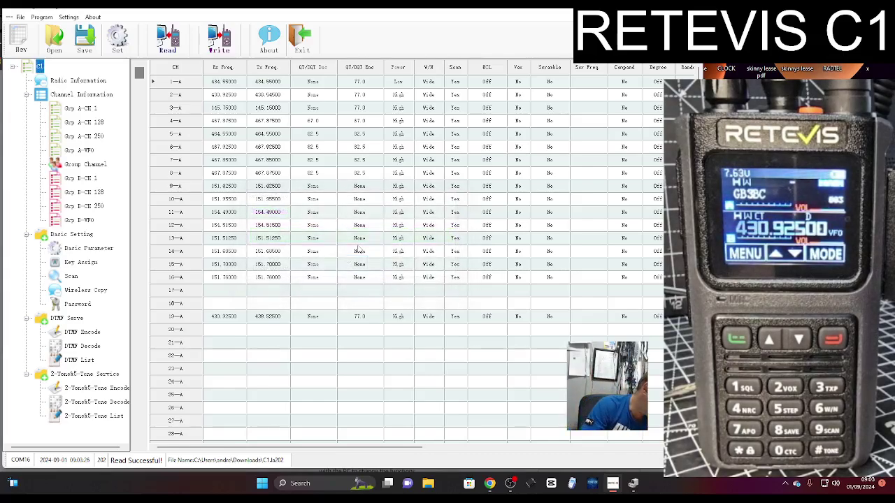
{"action": "left_click", "coordinate": [512, 487]}
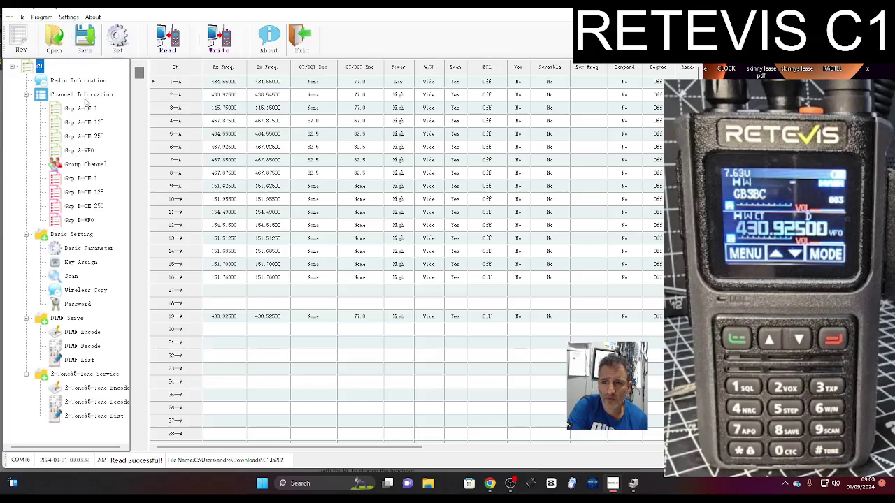
- Show the Basic Parameter page, keeping Power On Picture at Show Picture, and close the File menu unused
{"action": "double_click", "coordinate": [84, 98]}
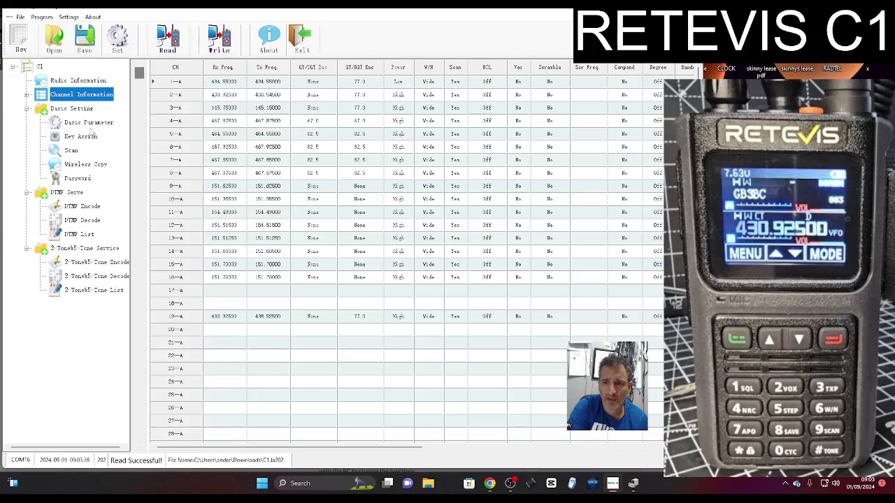
{"action": "left_click", "coordinate": [89, 124]}
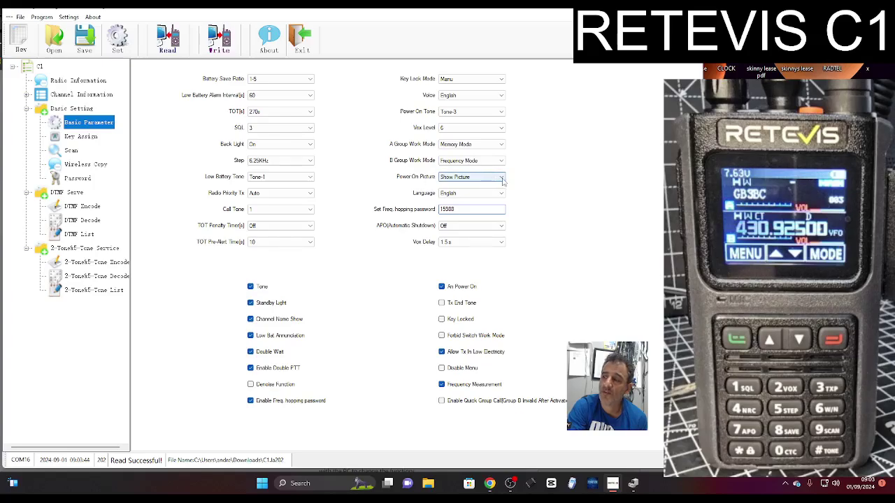
{"action": "left_click", "coordinate": [501, 177]}
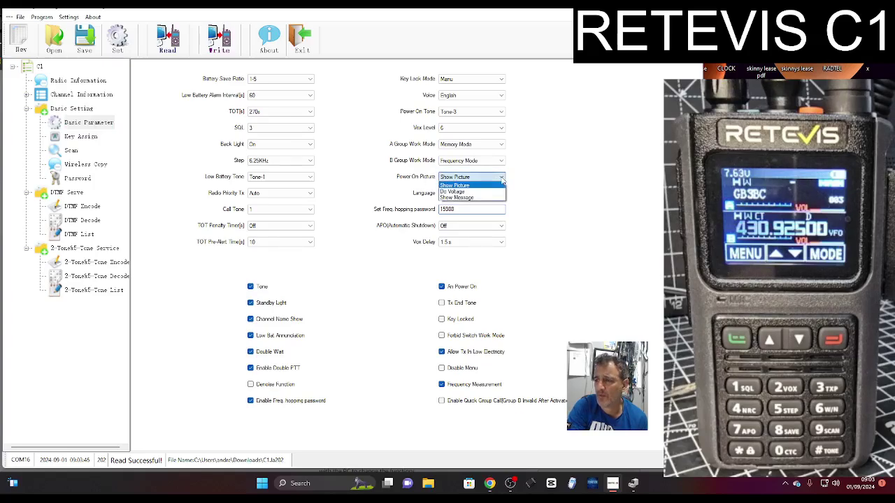
{"action": "left_click", "coordinate": [501, 180]}
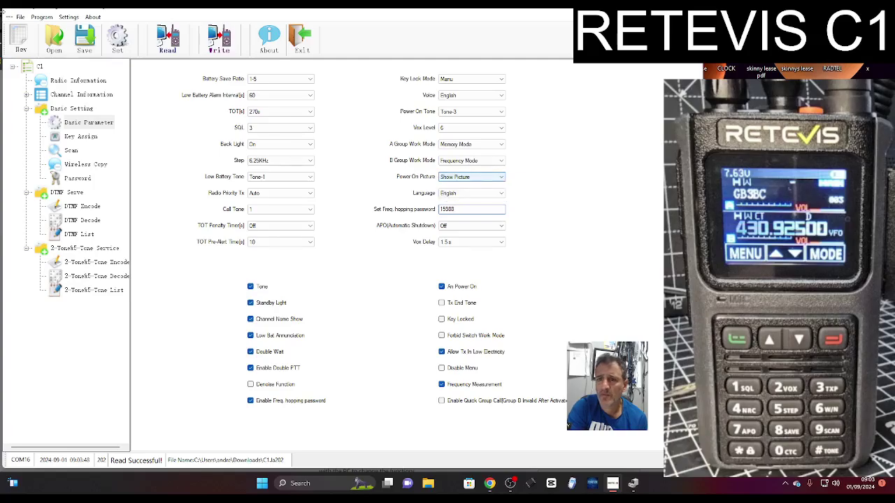
{"action": "left_click", "coordinate": [21, 17]}
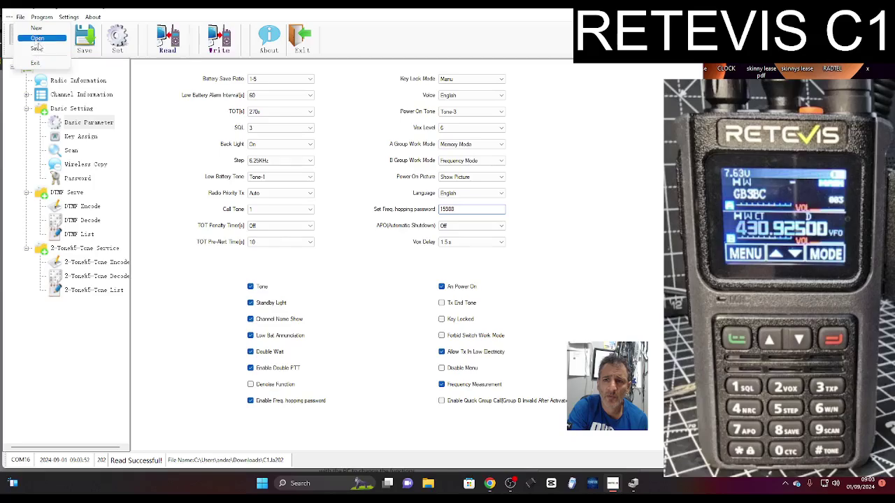
{"action": "left_click", "coordinate": [474, 20]}
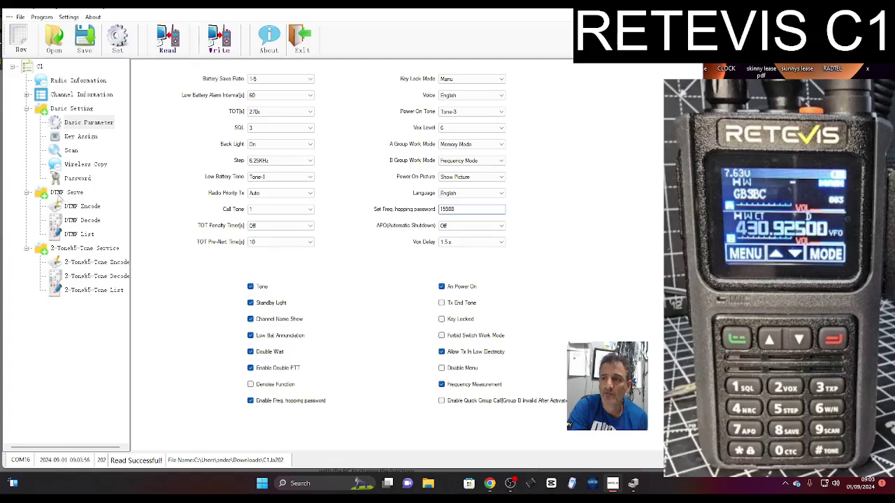
- Show the Batch Channel input panel and scroll through it
{"action": "left_click", "coordinate": [42, 18]}
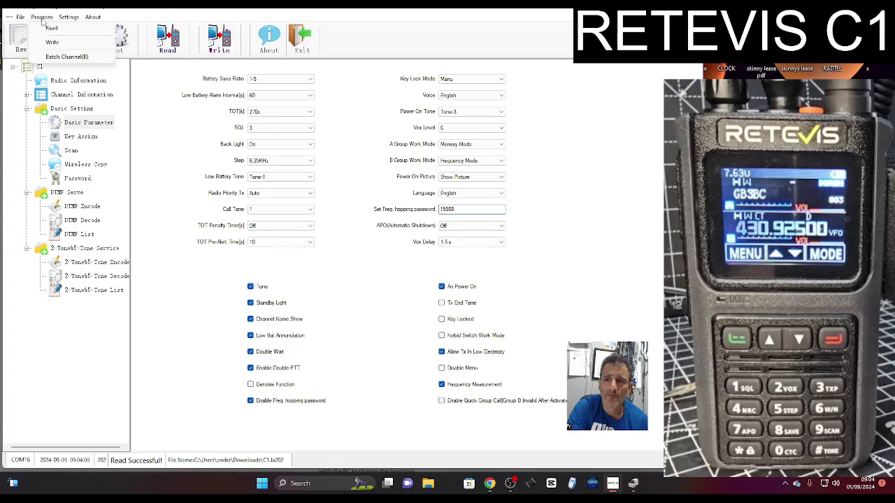
{"action": "left_click", "coordinate": [63, 58]}
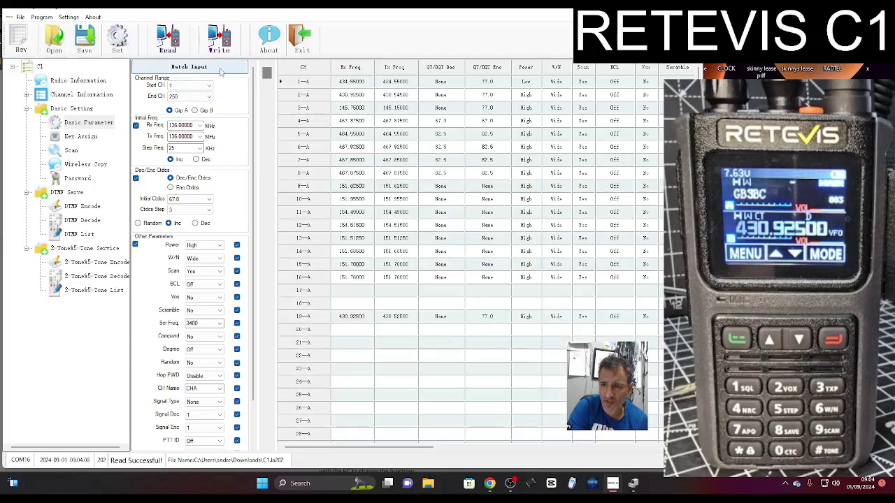
{"action": "scroll", "coordinate": [207, 321], "scroll_direction": "down", "scroll_amount": 2}
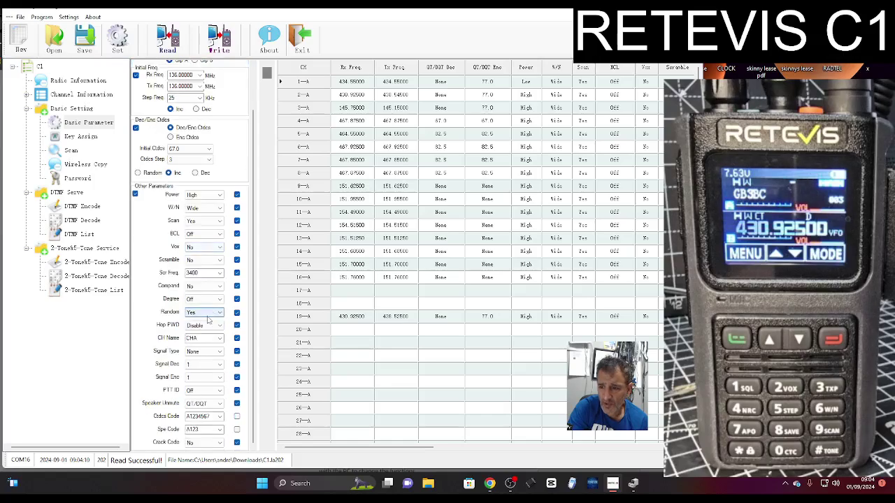
{"action": "scroll", "coordinate": [174, 121], "scroll_direction": "up", "scroll_amount": 2}
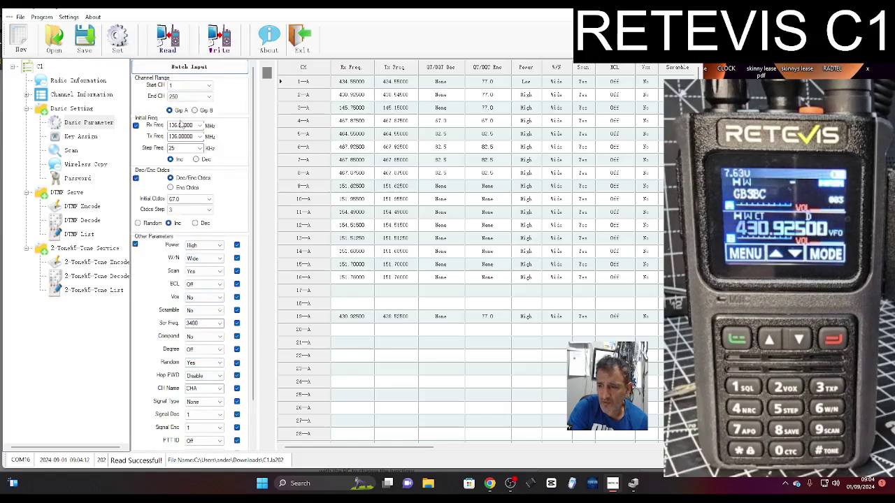
{"action": "scroll", "coordinate": [220, 193], "scroll_direction": "down", "scroll_amount": 2}
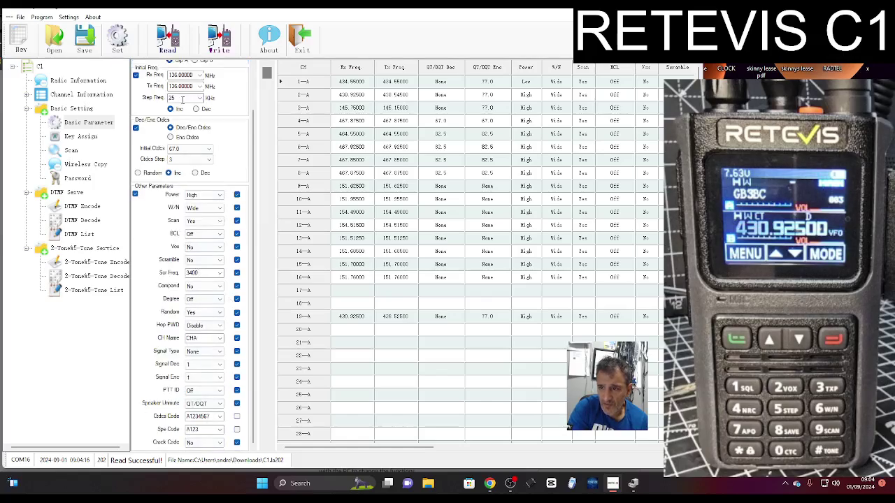
{"action": "scroll", "coordinate": [187, 157], "scroll_direction": "up", "scroll_amount": 3}
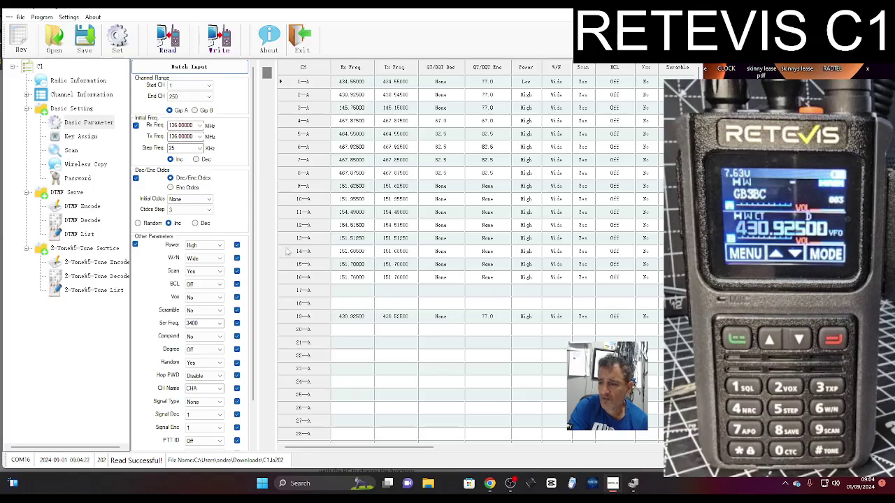
- View the Wireless Copy, DTMF Encode and DTMF Decode settings pages in turn
{"action": "left_click", "coordinate": [85, 164]}
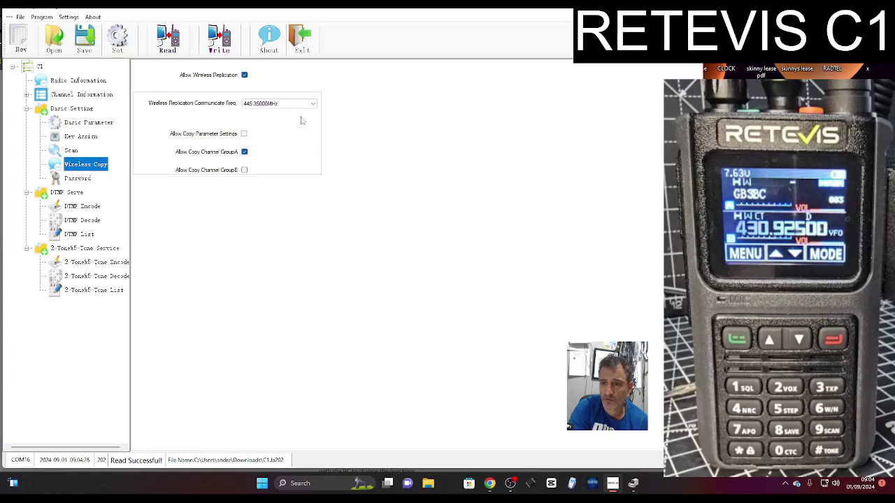
{"action": "left_click", "coordinate": [81, 211]}
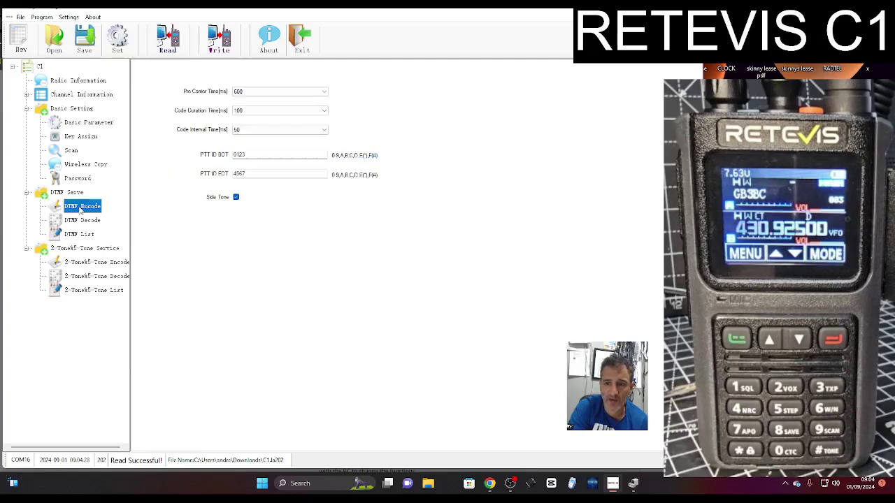
{"action": "left_click", "coordinate": [76, 223]}
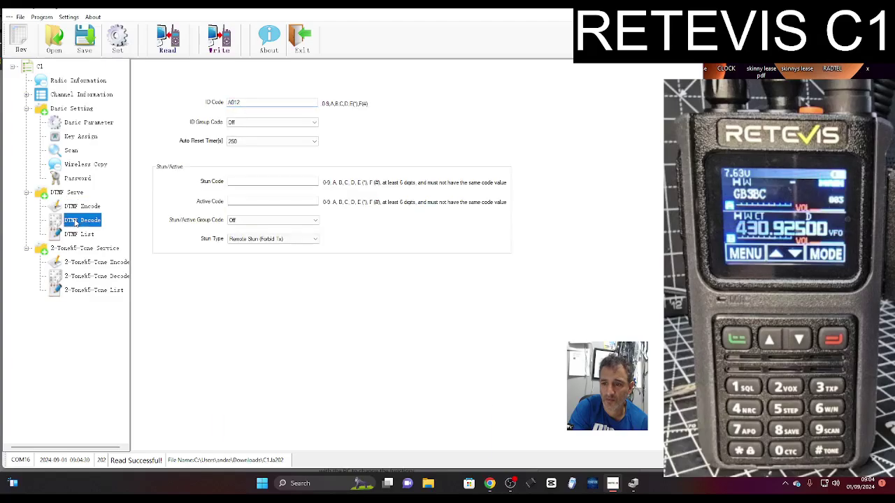
- View the Radio Information page and expand the Channel Information groups
{"action": "left_click", "coordinate": [68, 110]}
{"action": "left_click", "coordinate": [66, 82]}
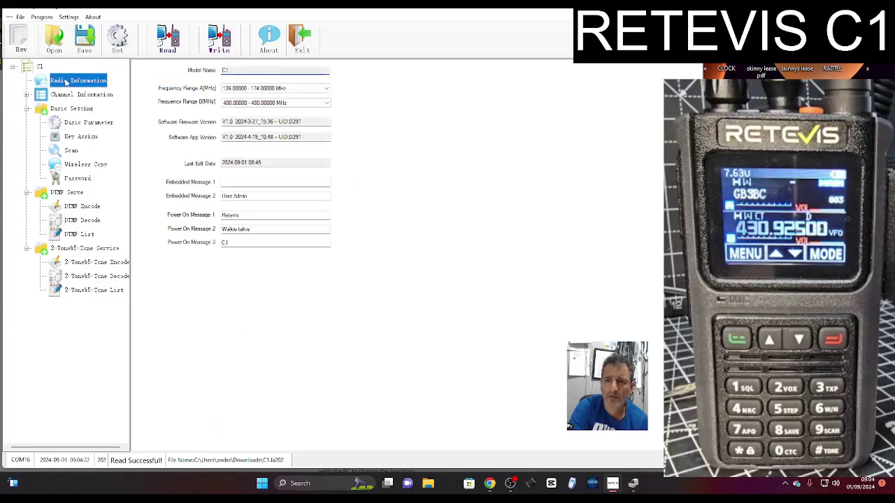
{"action": "left_click", "coordinate": [64, 94]}
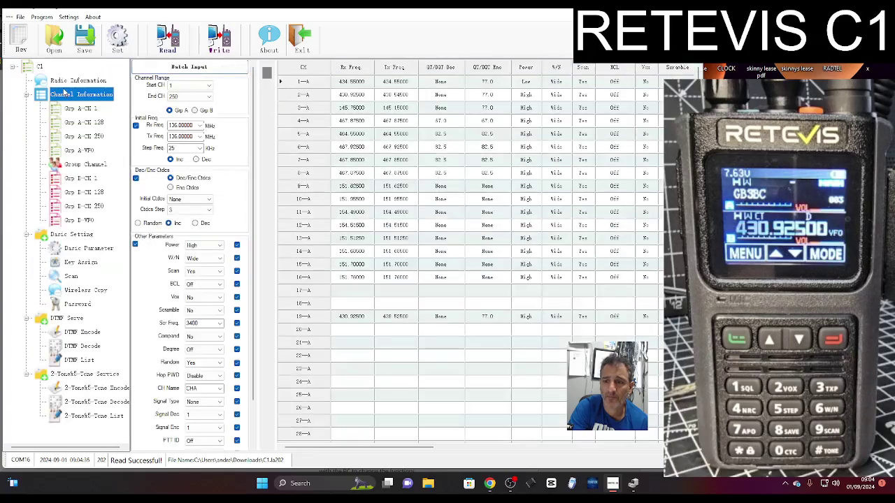
- Browse Grp A-CH 1, 128 and 250, Grp A-VFO, Group Channel and Grp B-CH 1
{"action": "left_click", "coordinate": [88, 109]}
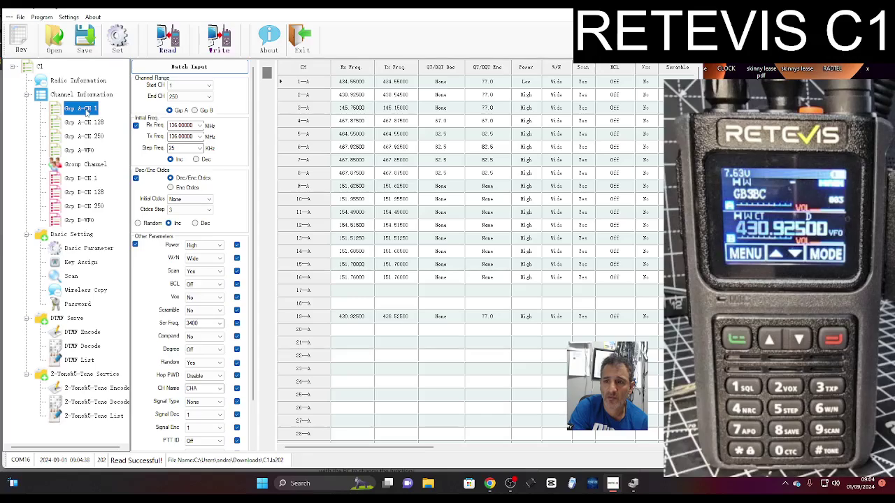
{"action": "left_click", "coordinate": [82, 122]}
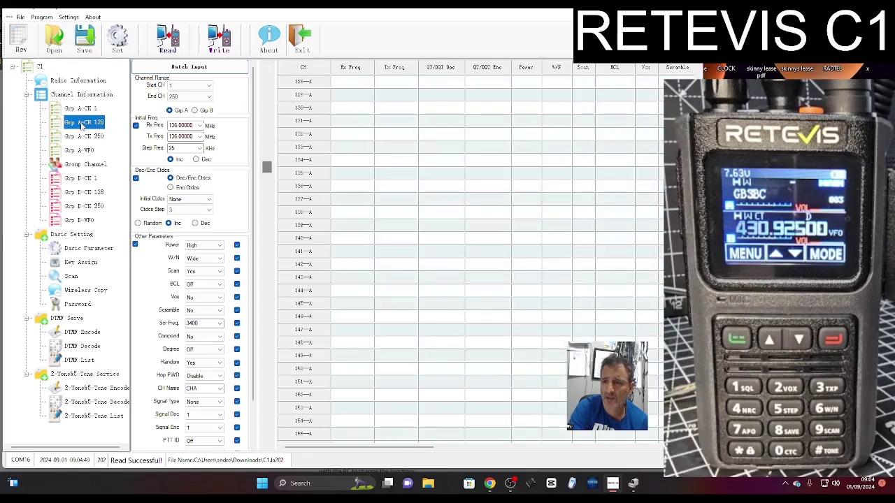
{"action": "left_click", "coordinate": [81, 110]}
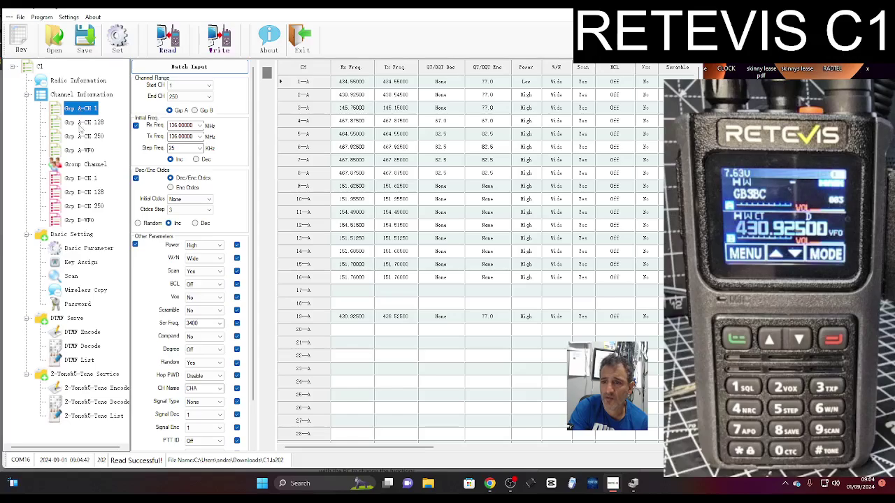
{"action": "left_click", "coordinate": [81, 123]}
{"action": "left_click", "coordinate": [83, 136]}
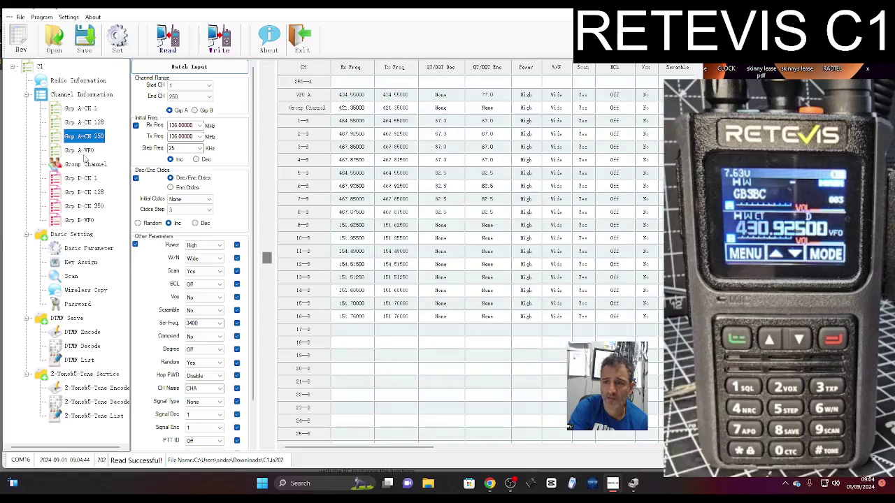
{"action": "left_click", "coordinate": [80, 150]}
{"action": "left_click", "coordinate": [84, 165]}
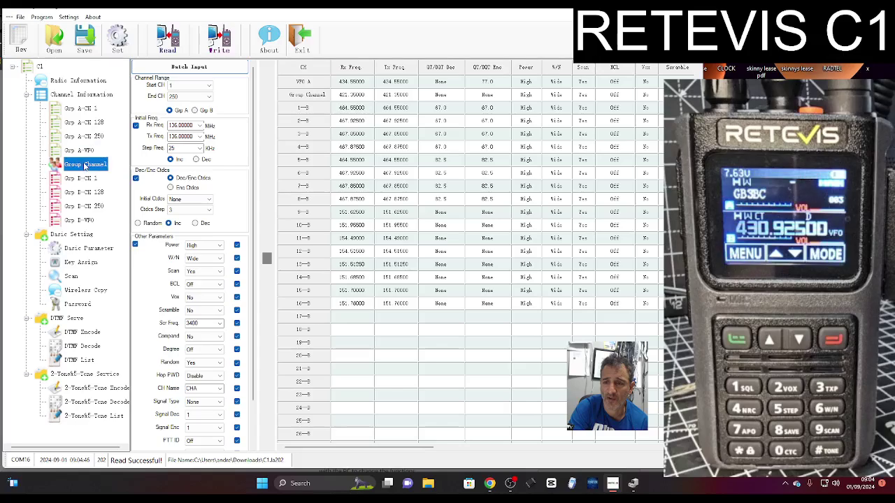
{"action": "left_click", "coordinate": [85, 180]}
{"action": "left_click", "coordinate": [95, 164]}
{"action": "key", "text": "Up"}
{"action": "key", "text": "Up"}
{"action": "left_click", "coordinate": [510, 483]}
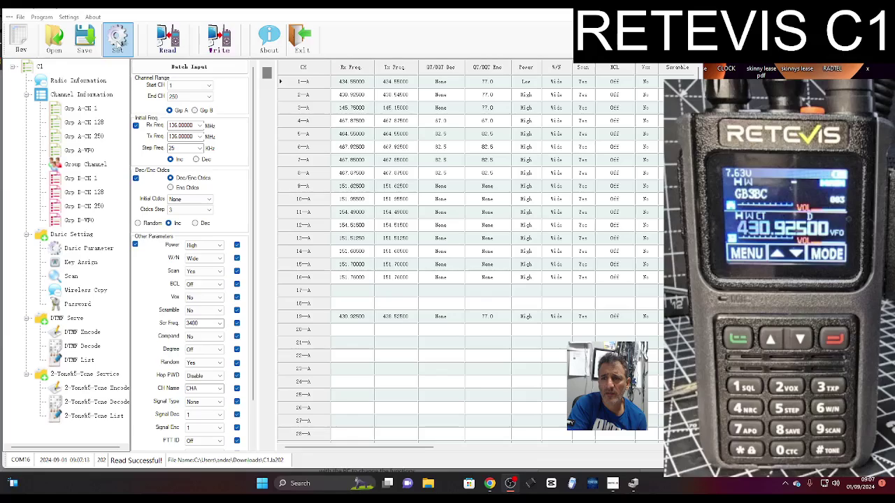
- Toggle off the Batch Input panel and scroll the grid sideways to check the CH Name column
{"action": "left_click", "coordinate": [42, 17]}
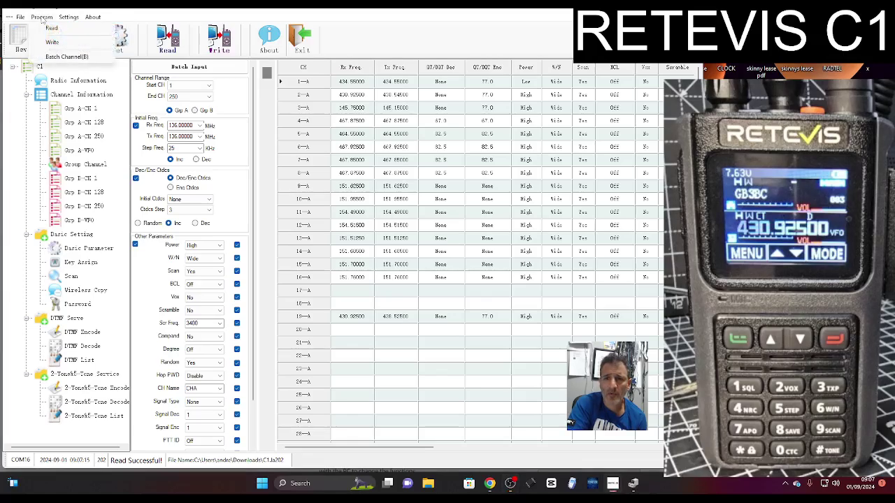
{"action": "left_click", "coordinate": [53, 58]}
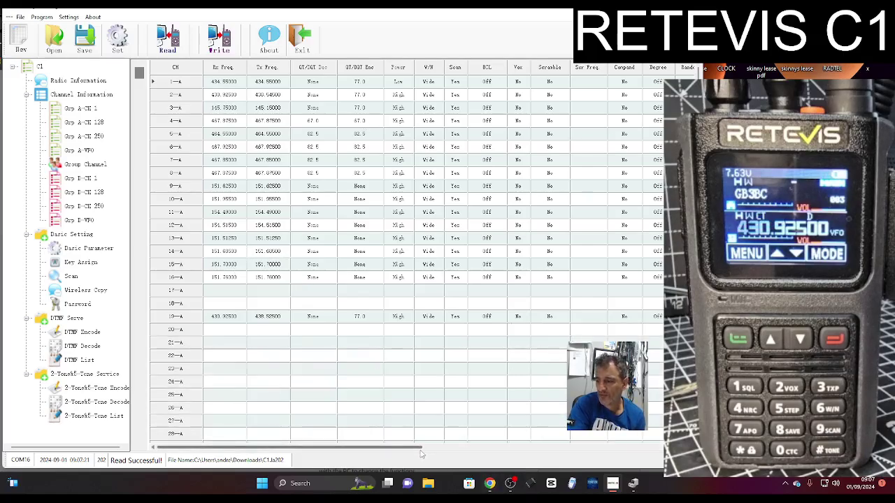
{"action": "left_click_drag", "start_coordinate": [421, 448], "coordinate": [535, 453]}
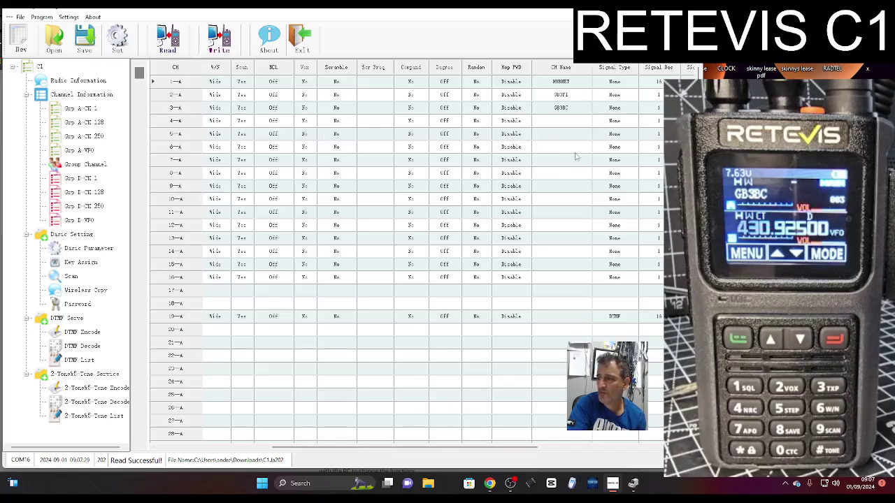
{"action": "left_click_drag", "start_coordinate": [402, 452], "coordinate": [235, 452]}
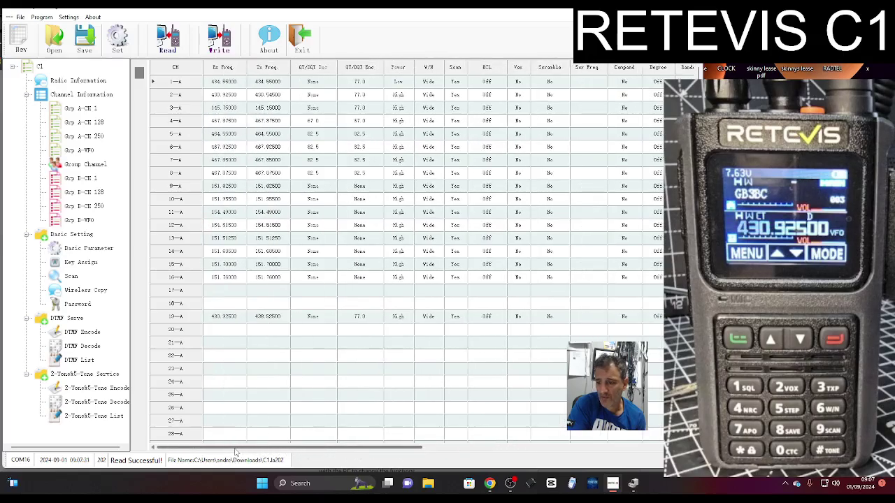
- Enter 145.500 as channel 4's receive frequency and 145.00000 as its transmit frequency
{"action": "left_click", "coordinate": [226, 120]}
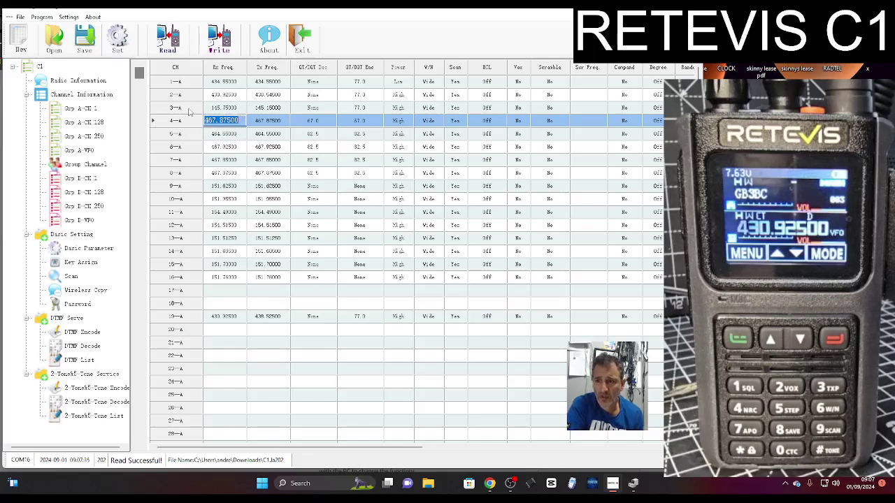
{"action": "key", "text": "BackSpace"}
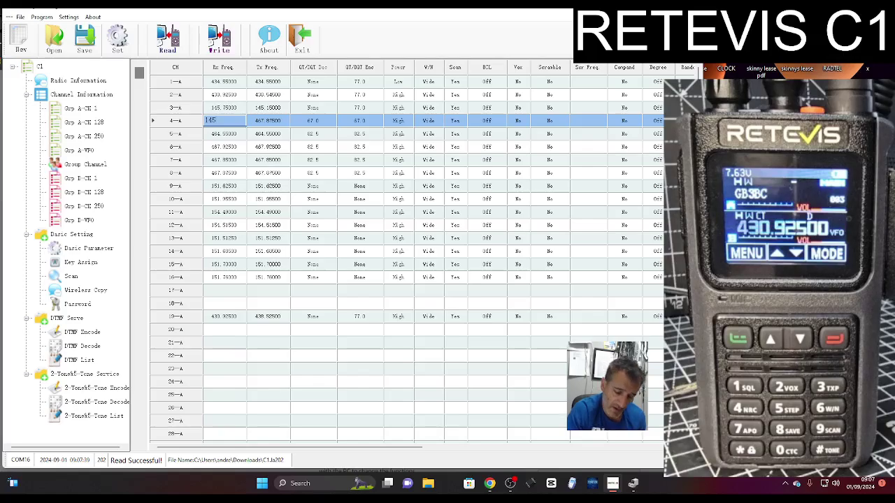
{"action": "type", "text": "145.500"}
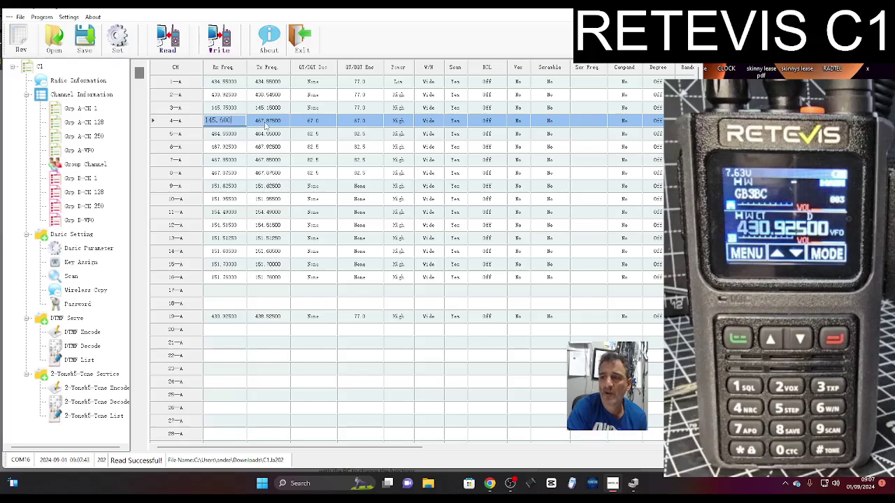
{"action": "key", "text": "Tab"}
{"action": "key", "text": "BackSpace"}
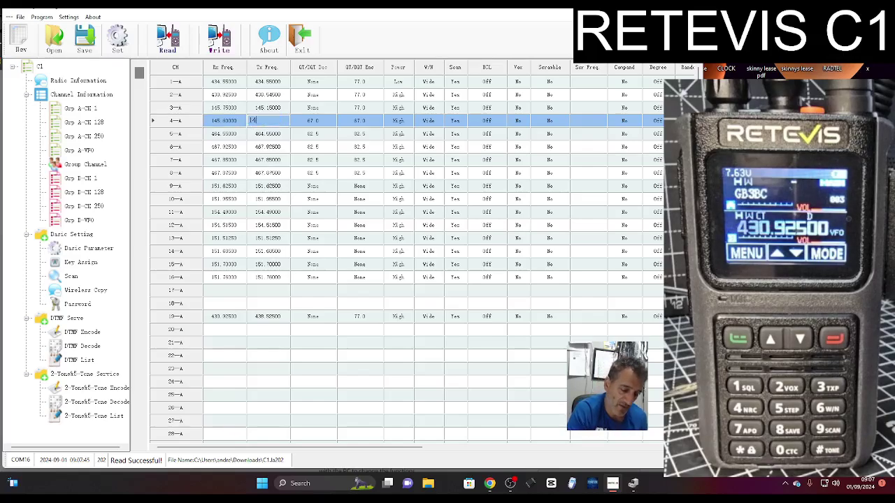
{"action": "type", "text": "145."}
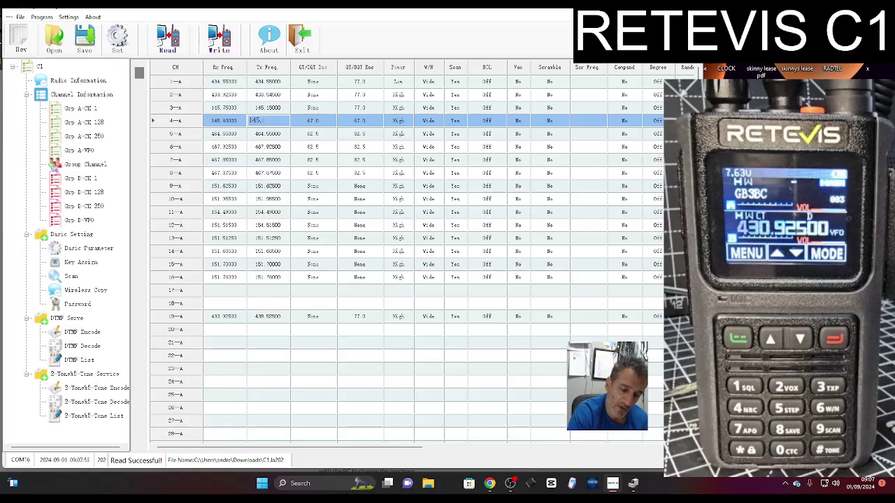
{"action": "type", "text": "000"}
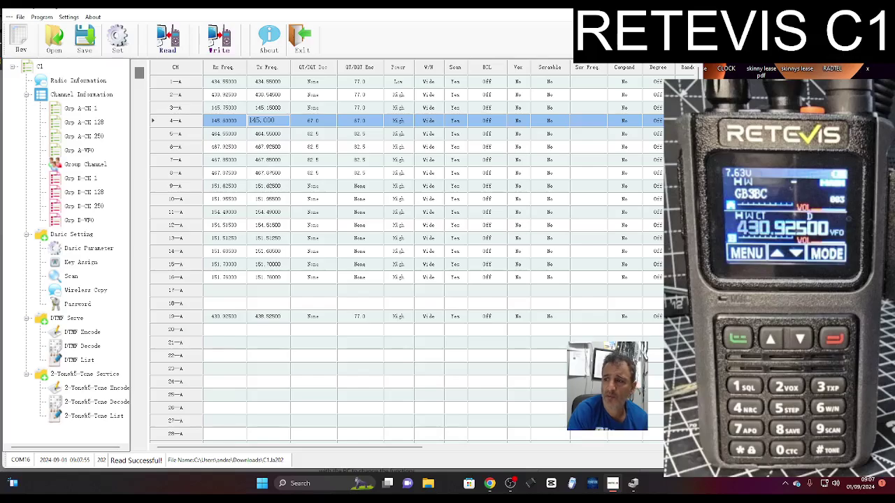
{"action": "key", "text": "Tab"}
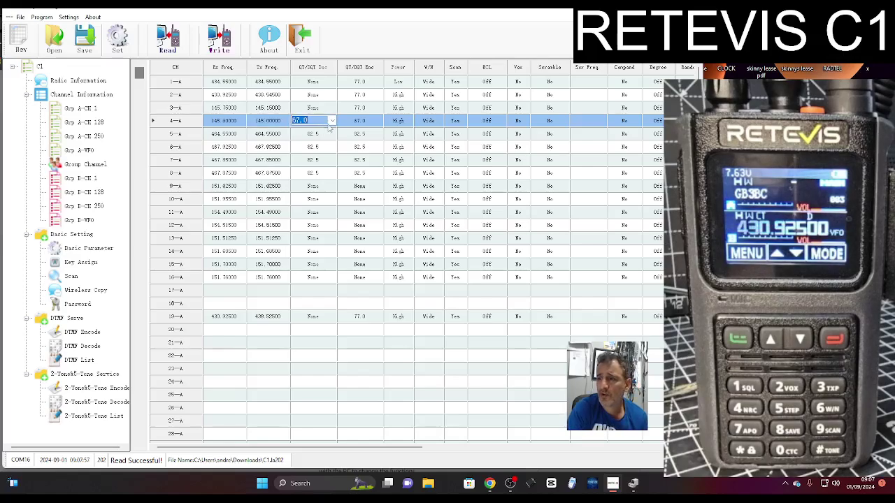
- Set channel 4's CT/DCS decode tone to None and encode tone to 77.0
{"action": "left_click", "coordinate": [333, 122]}
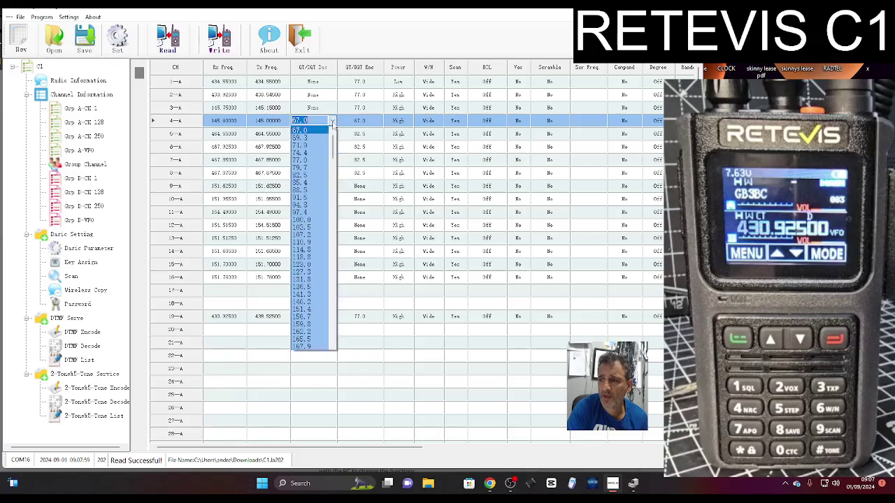
{"action": "left_click", "coordinate": [320, 130]}
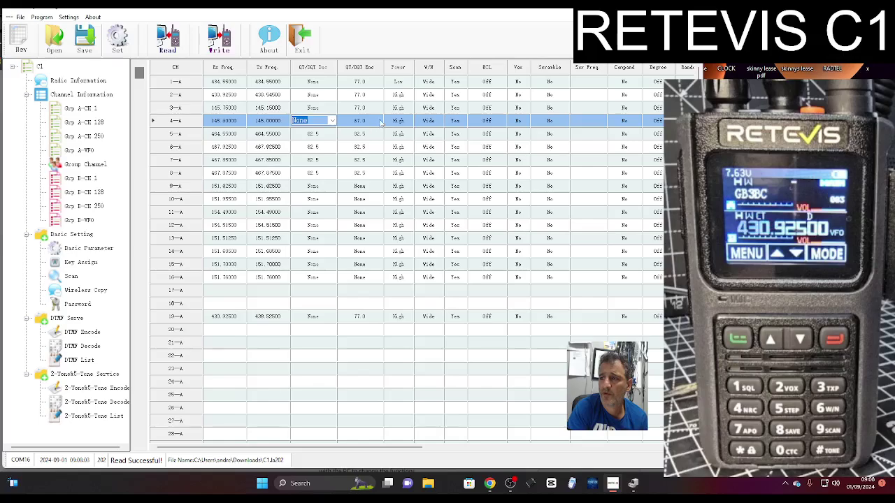
{"action": "left_click", "coordinate": [377, 122]}
{"action": "left_click", "coordinate": [379, 122]}
{"action": "left_click", "coordinate": [378, 121]}
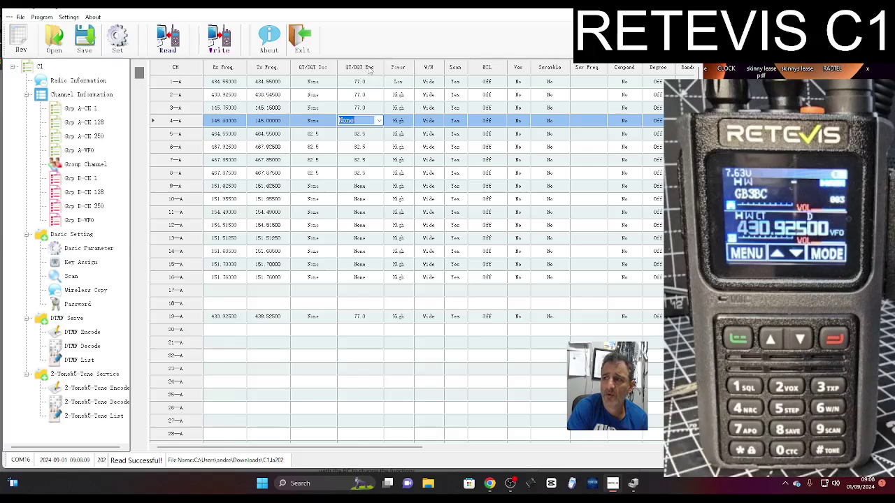
{"action": "left_click", "coordinate": [377, 122]}
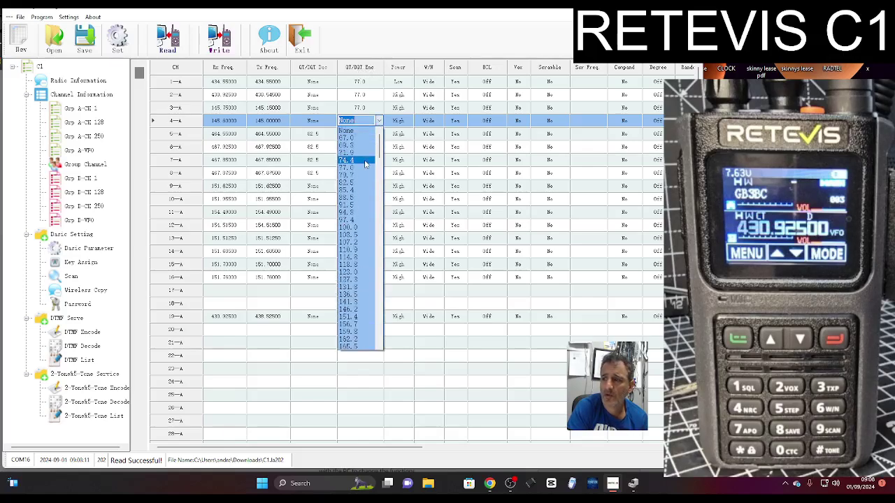
{"action": "left_click", "coordinate": [349, 168]}
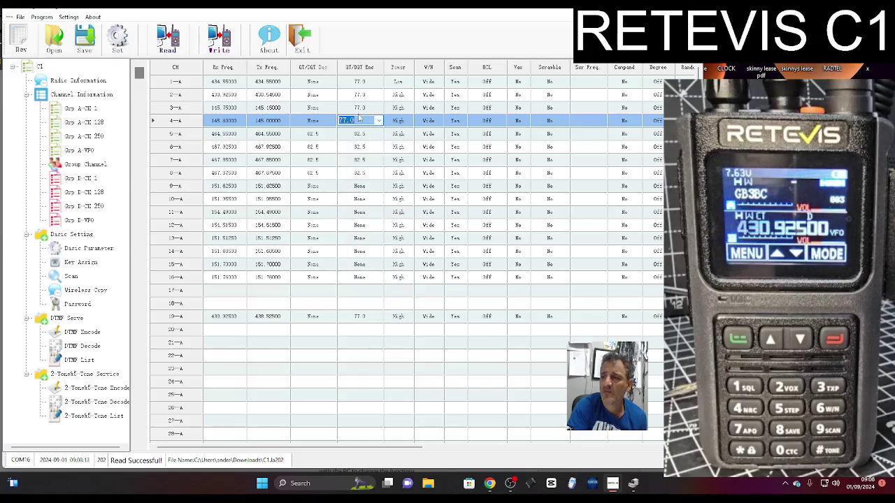
{"action": "left_click", "coordinate": [399, 123]}
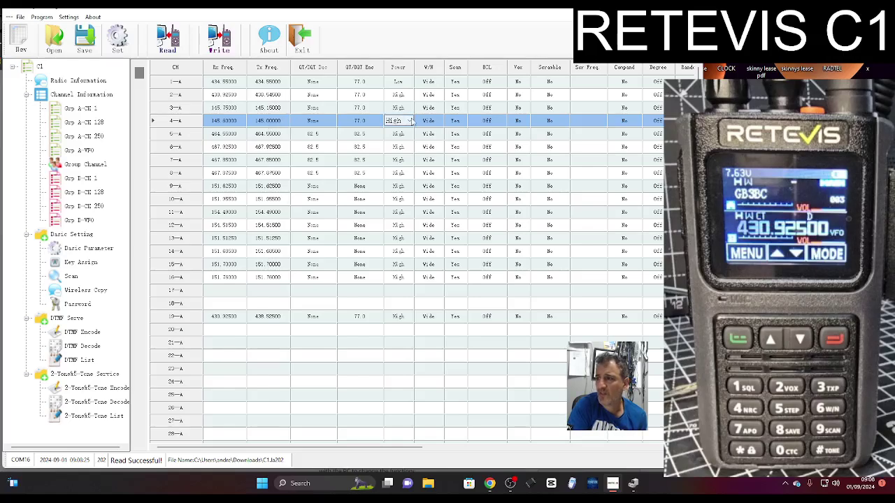
- Keep channel 4 on Wide bandwidth and enter GB3BC in its CH Name cell
{"action": "left_click", "coordinate": [438, 121]}
{"action": "left_click", "coordinate": [439, 122]}
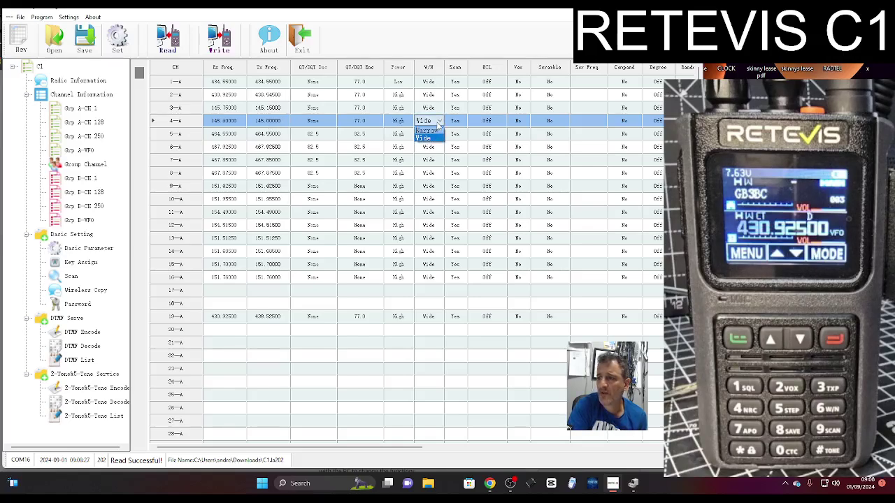
{"action": "left_click", "coordinate": [425, 137]}
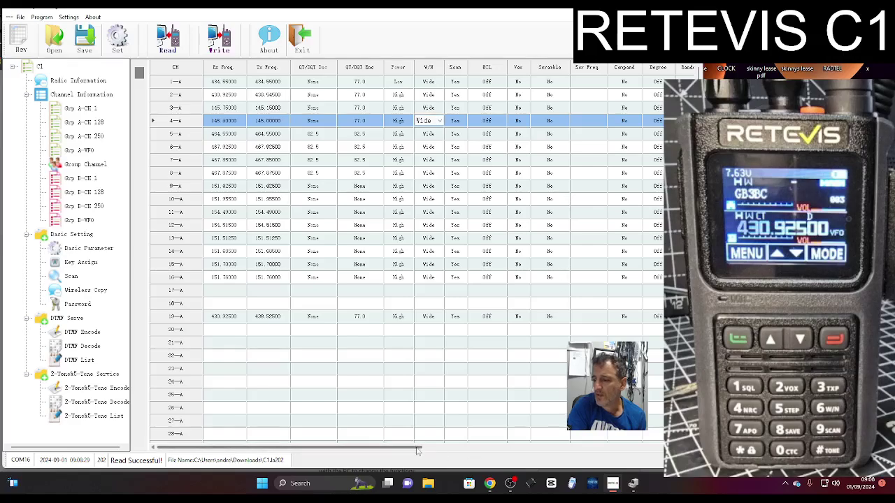
{"action": "left_click_drag", "start_coordinate": [417, 450], "coordinate": [537, 451]}
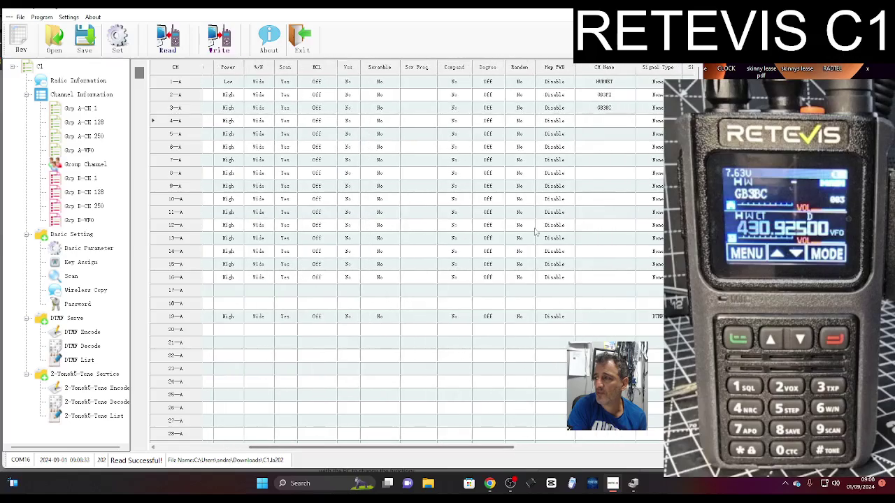
{"action": "left_click", "coordinate": [605, 120]}
{"action": "type", "text": "GB3DC"}
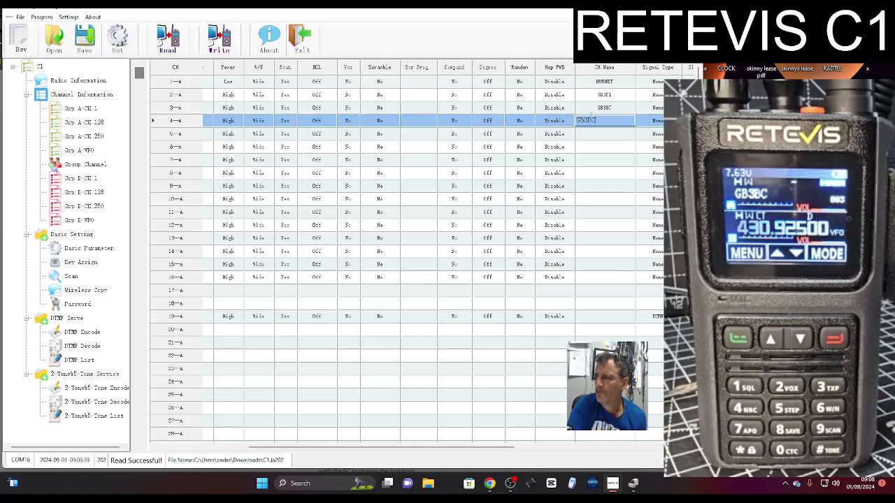
{"action": "left_click", "coordinate": [605, 138]}
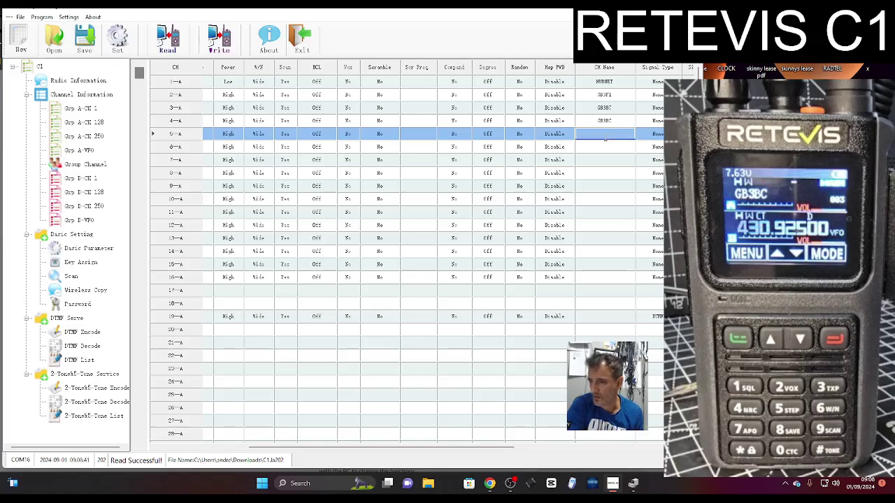
- Write the channel data with GB3BC to the radio and confirm until Write Successful
{"action": "left_click", "coordinate": [219, 53]}
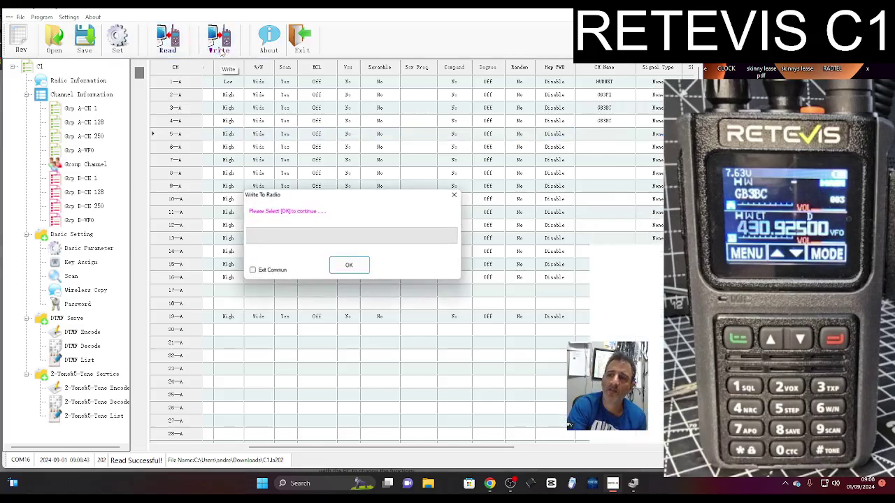
{"action": "left_click", "coordinate": [348, 264]}
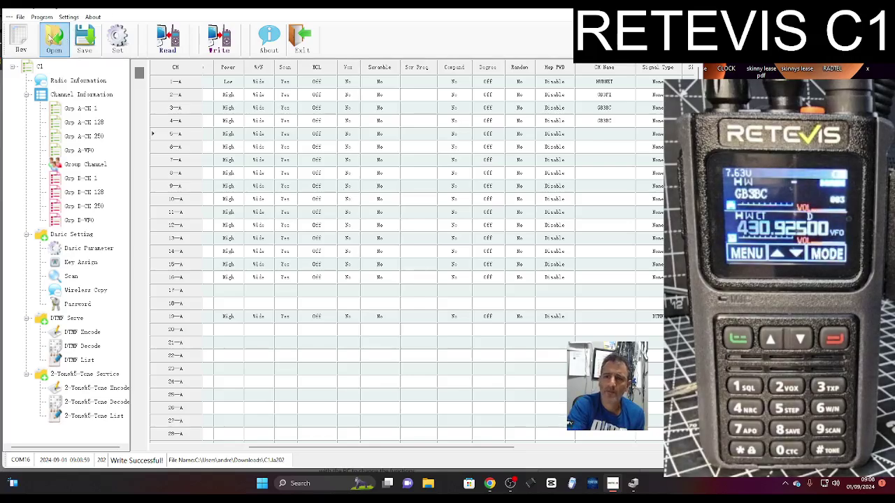
- Open Batch Channel input, review the start receive and transmit frequencies, and keep start channel 1
{"action": "left_click", "coordinate": [42, 17]}
{"action": "left_click", "coordinate": [65, 56]}
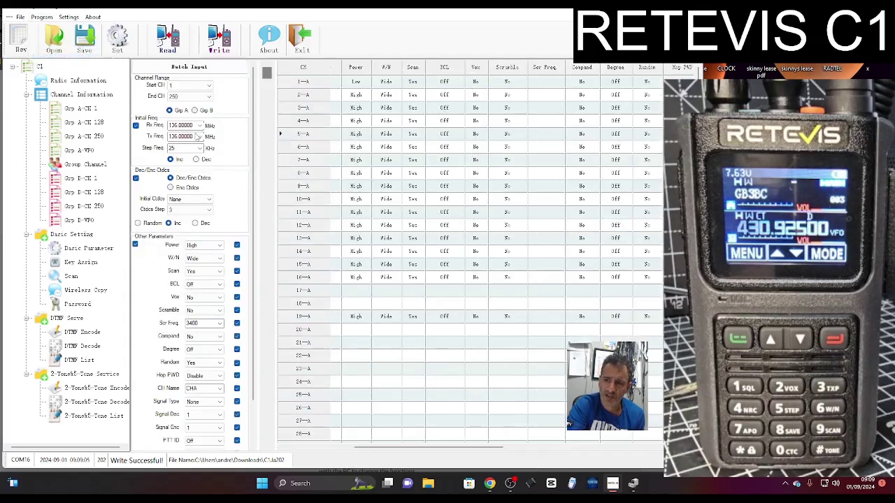
{"action": "left_click", "coordinate": [200, 126]}
{"action": "left_click", "coordinate": [200, 126]}
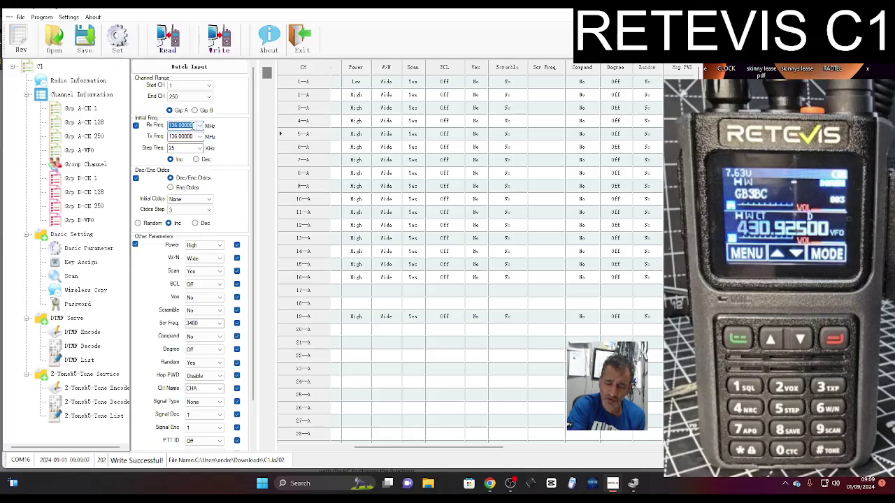
{"action": "type", "text": "126"}
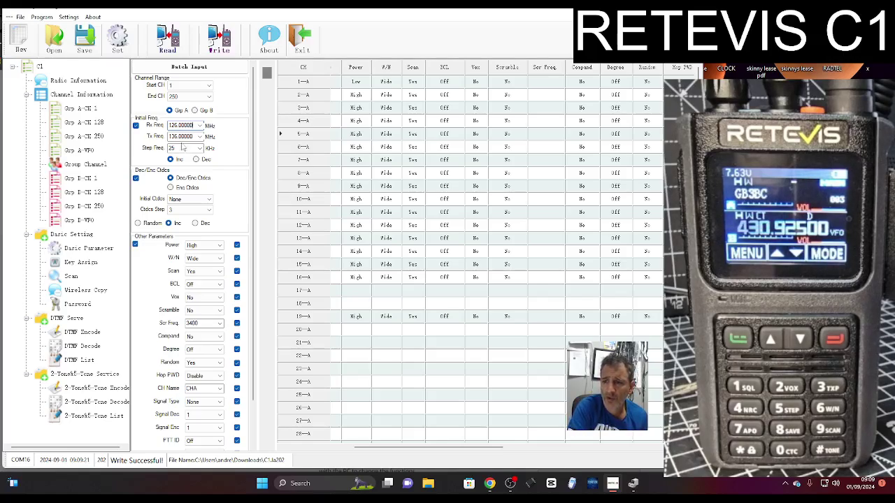
{"action": "double_click", "coordinate": [180, 137]}
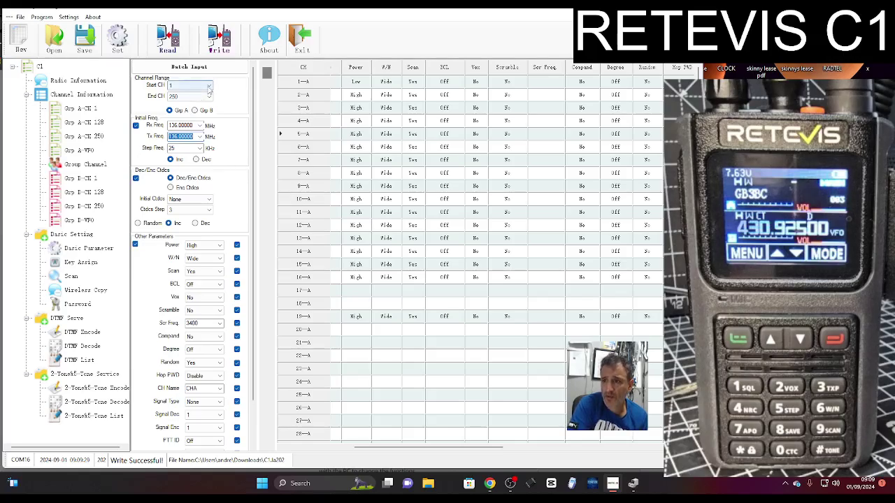
{"action": "left_click", "coordinate": [209, 86]}
{"action": "left_click", "coordinate": [209, 86]}
{"action": "left_click", "coordinate": [209, 86]}
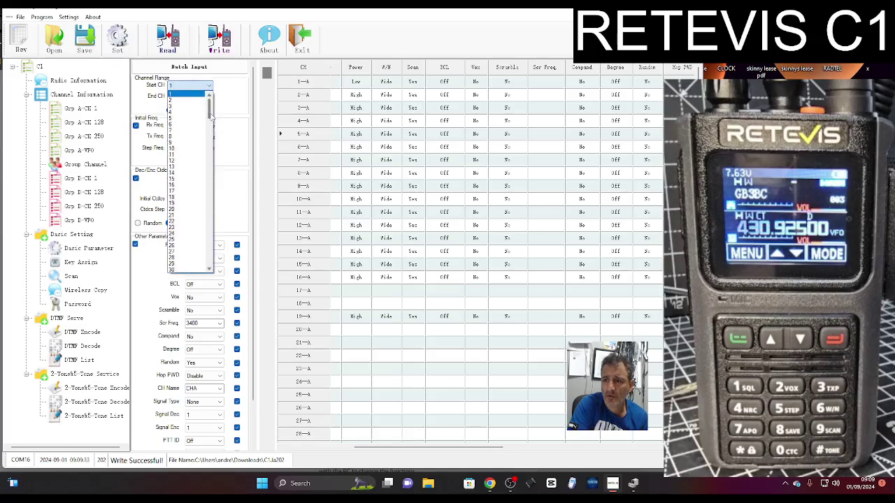
{"action": "scroll", "coordinate": [209, 122], "scroll_direction": "down", "scroll_amount": 2}
{"action": "left_click", "coordinate": [218, 106]}
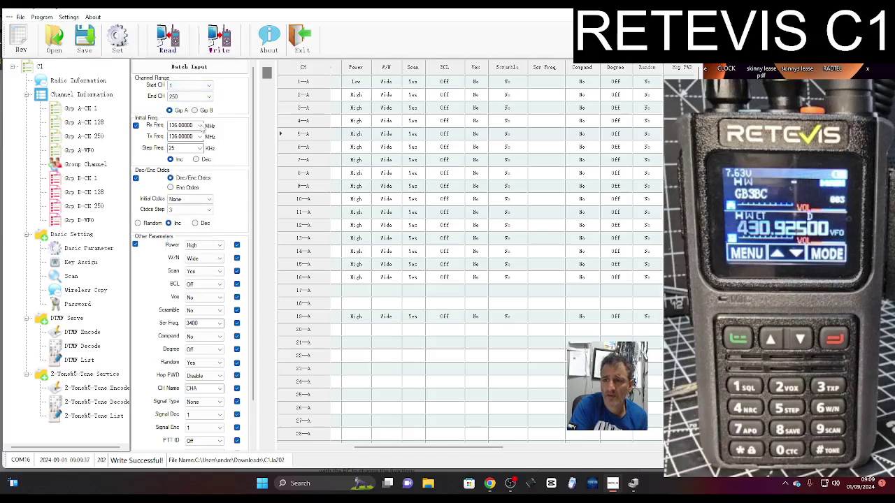
- Set the batch frequency step to 10 kHz, leaving the initial tone at None
{"action": "left_click", "coordinate": [200, 149]}
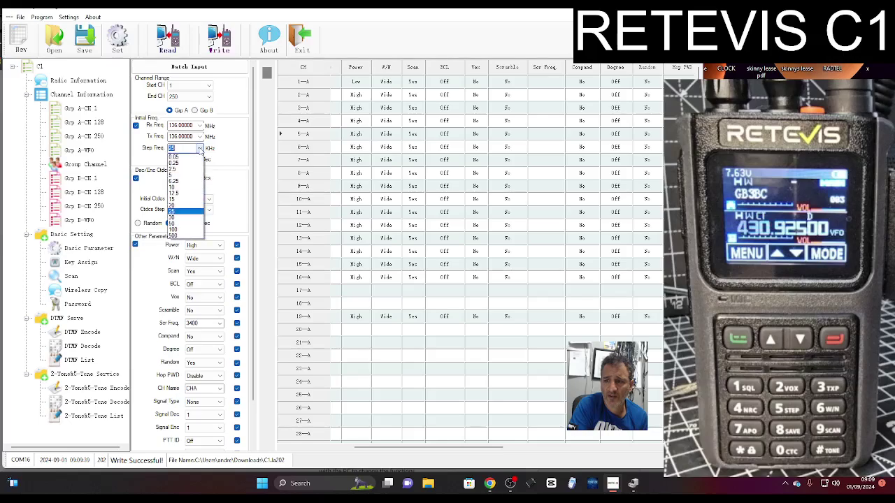
{"action": "left_click", "coordinate": [186, 187]}
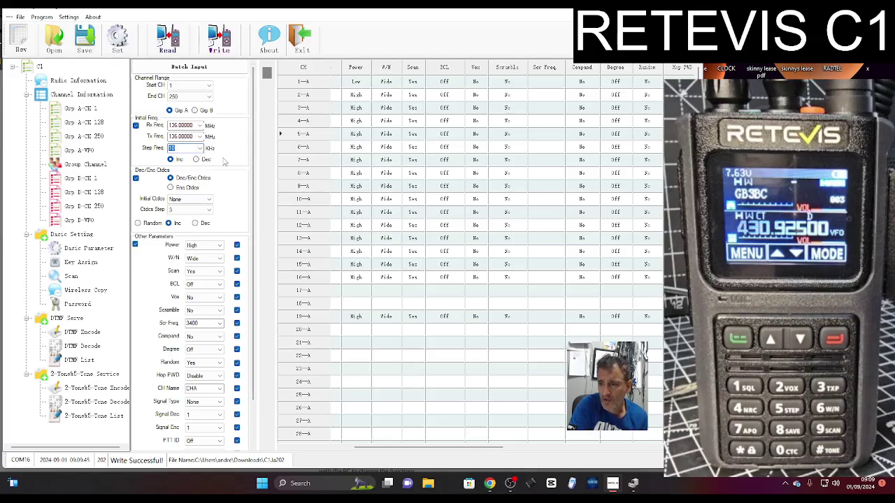
{"action": "scroll", "coordinate": [223, 161], "scroll_direction": "down", "scroll_amount": 3}
{"action": "scroll", "coordinate": [225, 167], "scroll_direction": "up", "scroll_amount": 3}
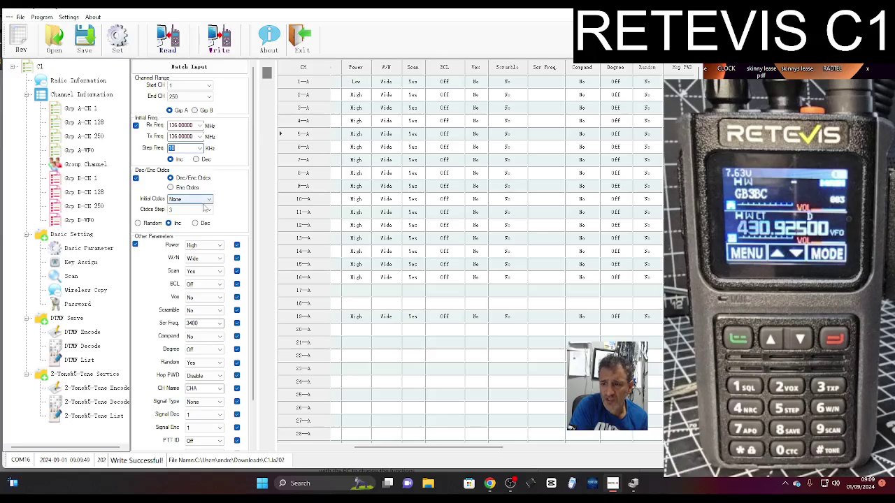
{"action": "left_click", "coordinate": [208, 200]}
{"action": "left_click", "coordinate": [209, 201]}
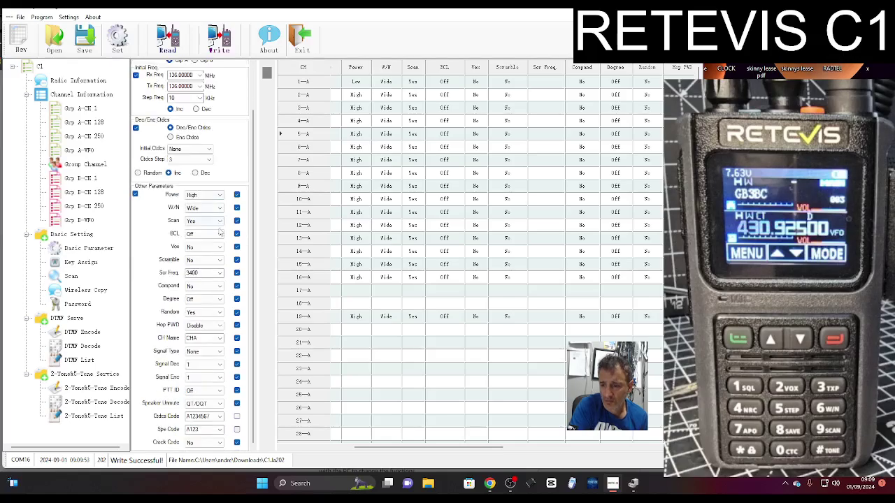
{"action": "scroll", "coordinate": [220, 235], "scroll_direction": "down", "scroll_amount": 3}
{"action": "scroll", "coordinate": [220, 235], "scroll_direction": "up", "scroll_amount": 3}
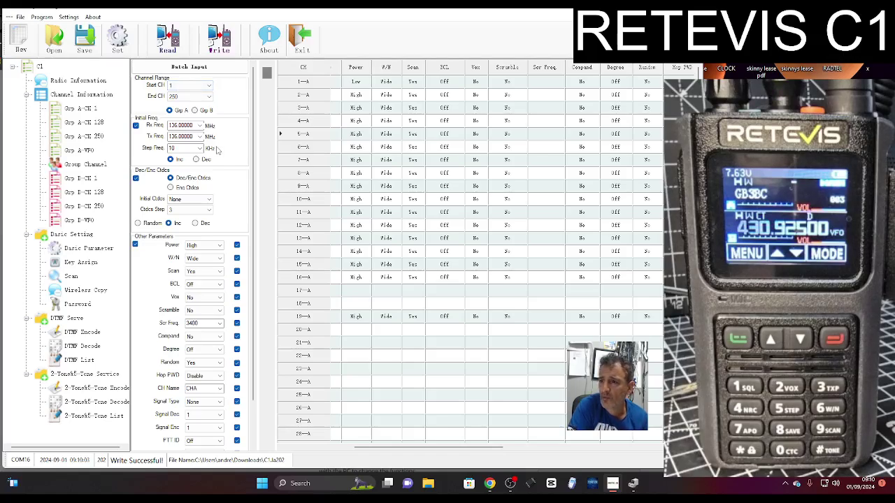
- Browse Group B channel pages from 1, 128 and 250, the VFO row and the group channel list
{"action": "left_click", "coordinate": [84, 180]}
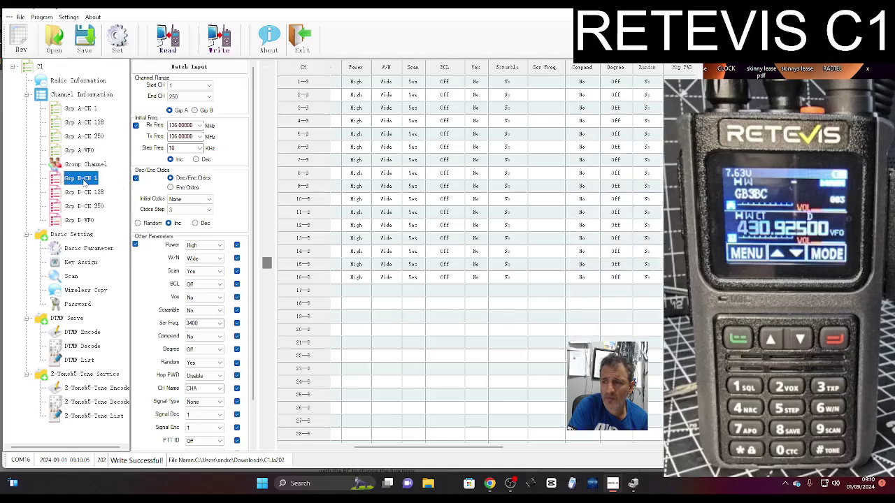
{"action": "left_click", "coordinate": [84, 192]}
{"action": "left_click", "coordinate": [84, 206]}
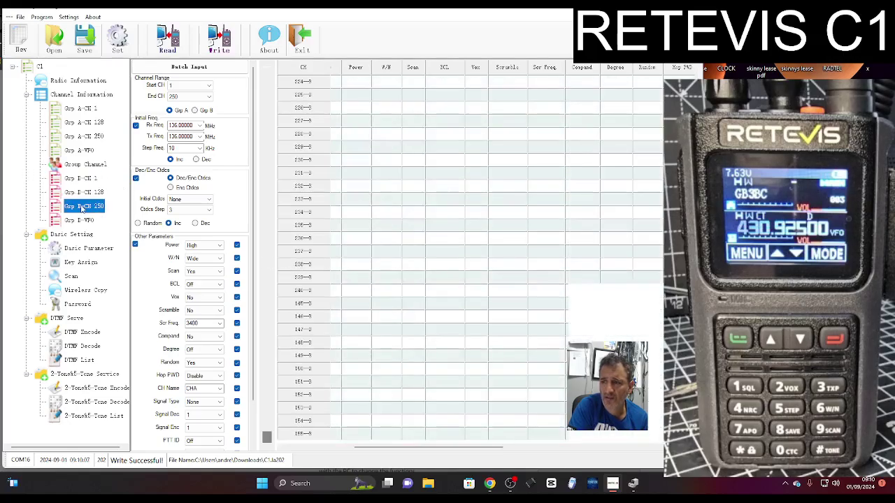
{"action": "left_click", "coordinate": [84, 222]}
{"action": "left_click", "coordinate": [84, 206]}
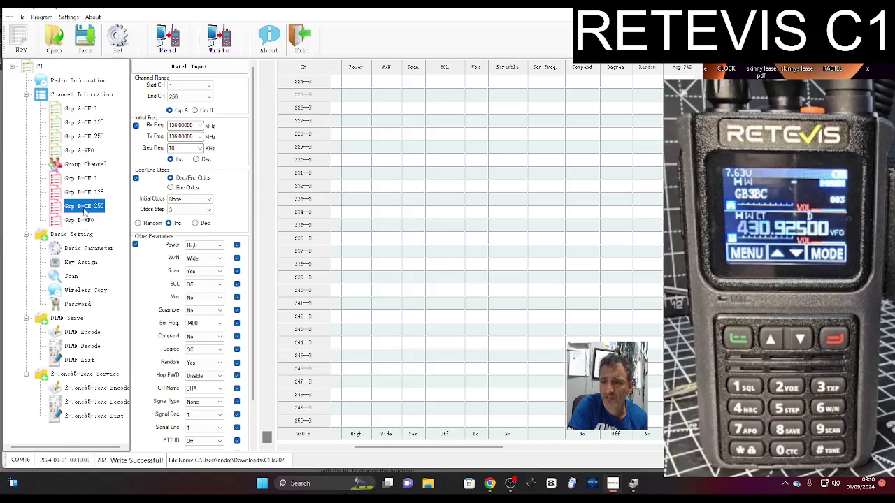
{"action": "left_click", "coordinate": [84, 192]}
{"action": "left_click", "coordinate": [79, 179]}
{"action": "left_click", "coordinate": [78, 165]}
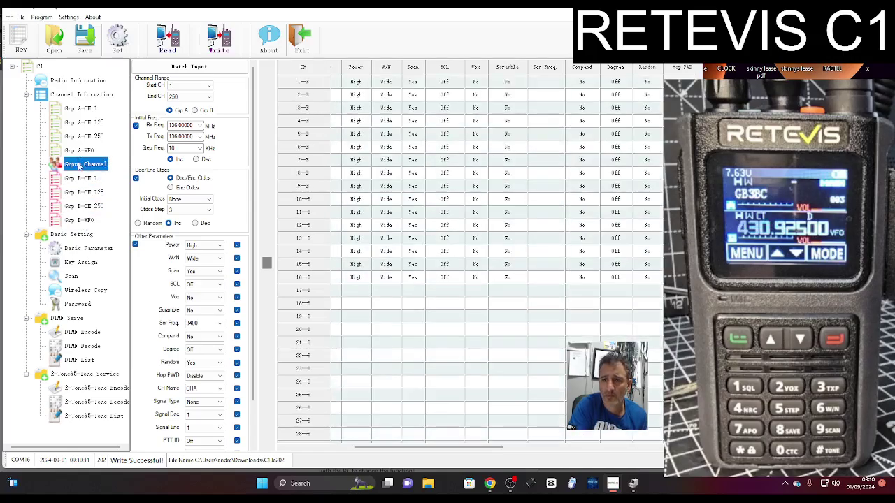
{"action": "left_click", "coordinate": [79, 178]}
- Recheck the Group B pages and group list, then return to Group A from channel 1
{"action": "left_click", "coordinate": [84, 197]}
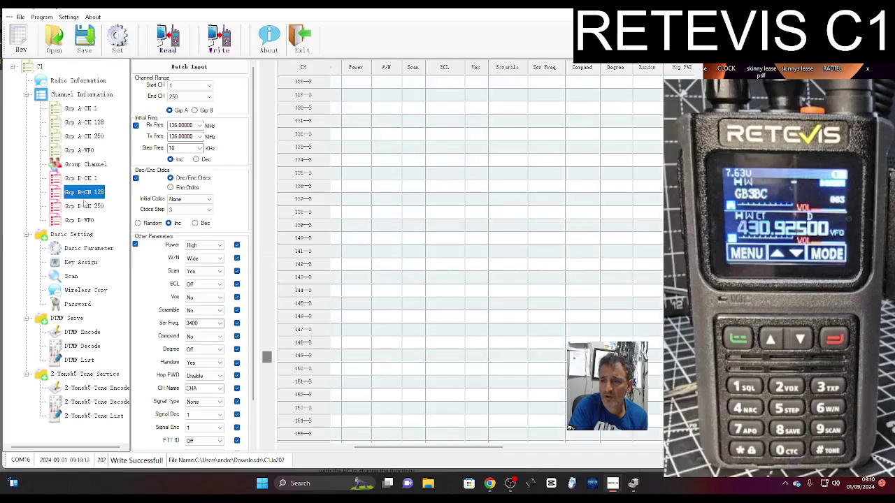
{"action": "left_click", "coordinate": [84, 207]}
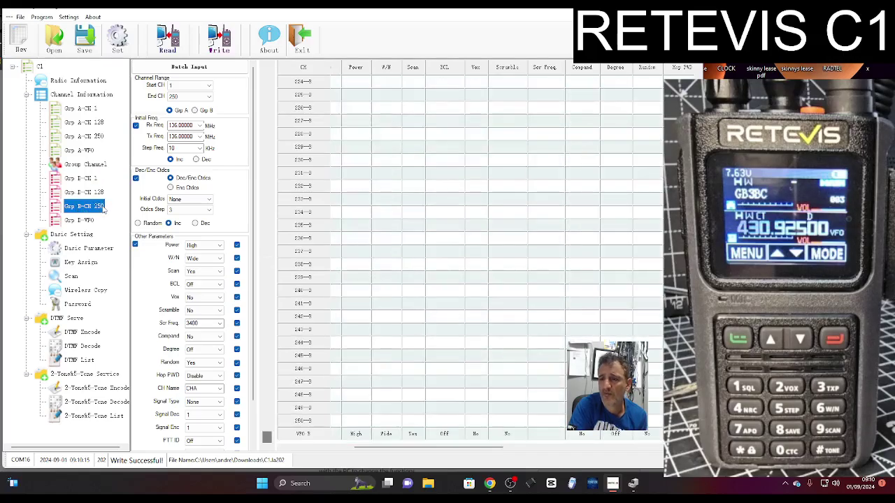
{"action": "left_click", "coordinate": [90, 192]}
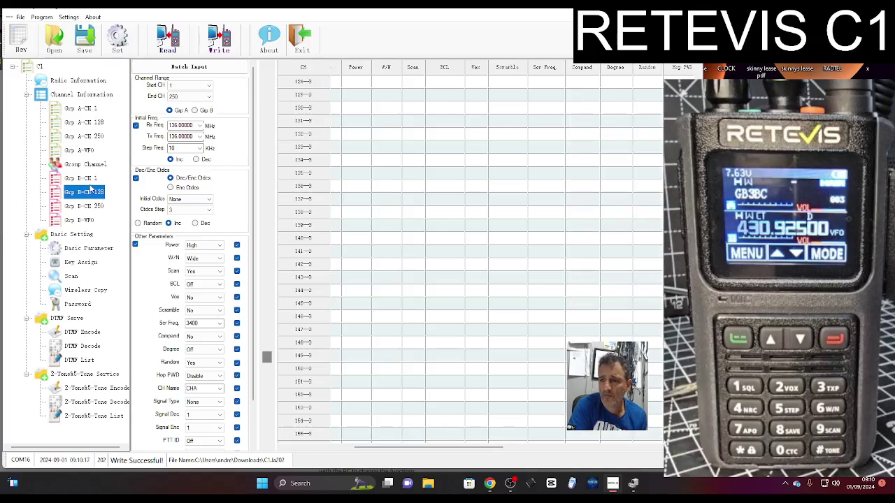
{"action": "left_click", "coordinate": [90, 180]}
{"action": "left_click", "coordinate": [87, 223]}
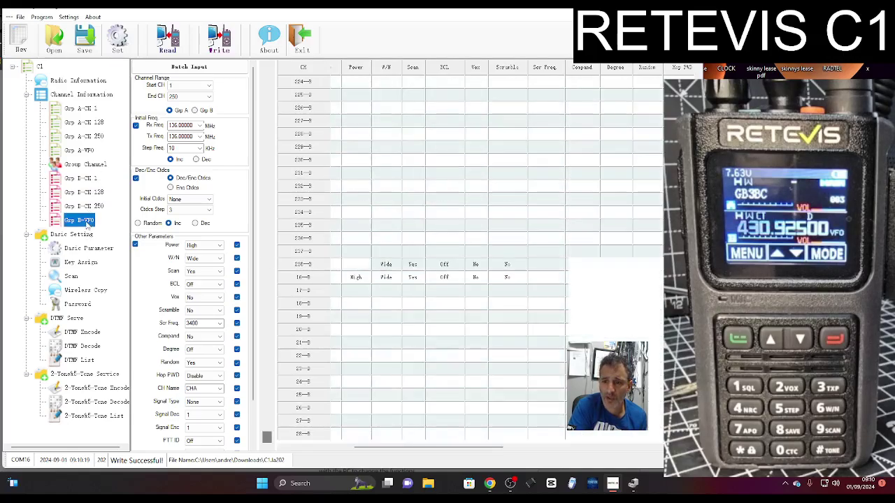
{"action": "left_click", "coordinate": [88, 192]}
{"action": "left_click", "coordinate": [87, 166]}
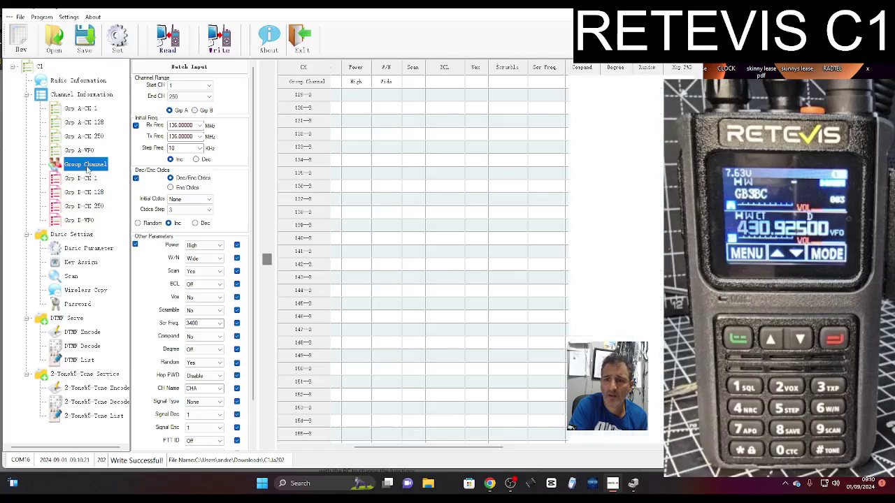
{"action": "left_click", "coordinate": [78, 110]}
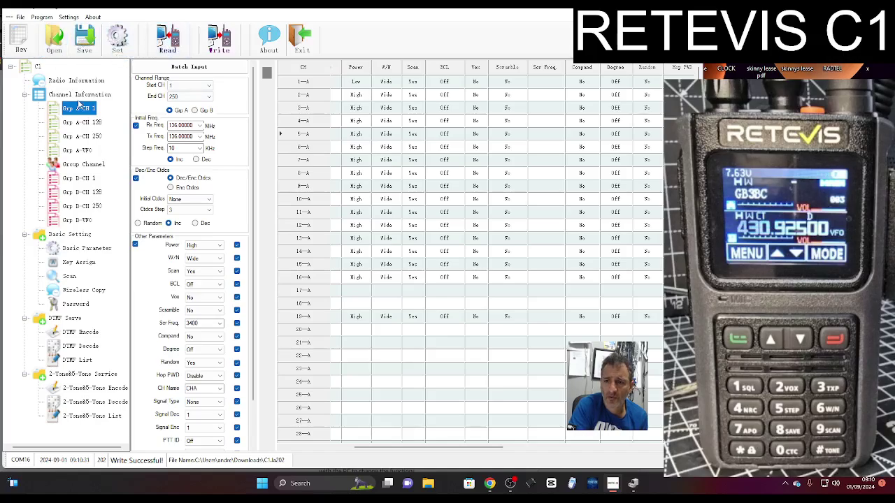
- Collapse Channel Information, view Basic Parameter, then show the Open dialog listing C1.la202 in Downloads
{"action": "double_click", "coordinate": [77, 95]}
{"action": "left_click", "coordinate": [84, 123]}
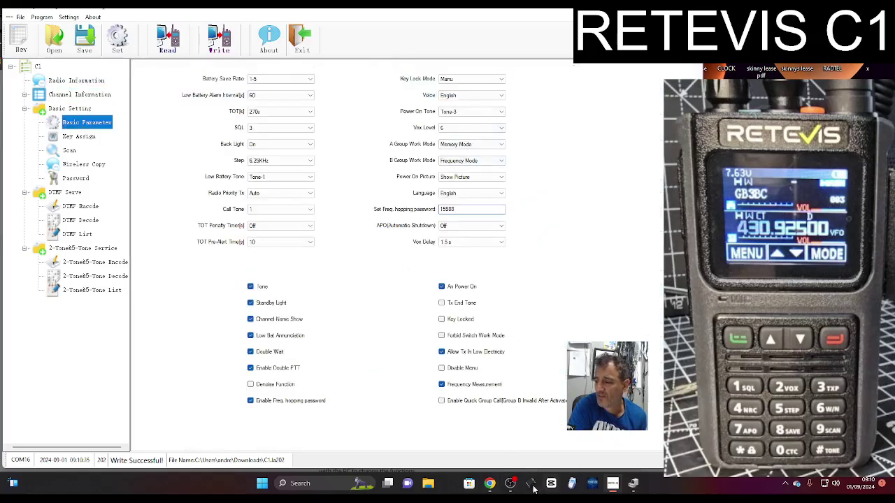
{"action": "left_click", "coordinate": [511, 483]}
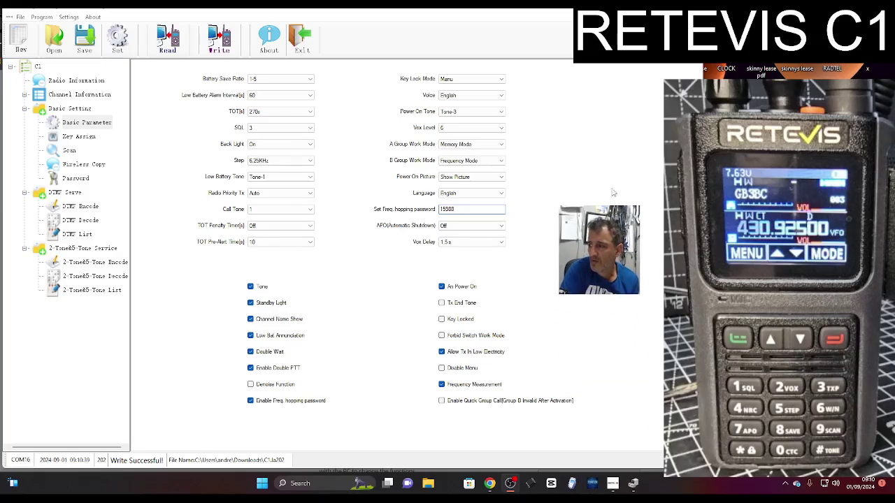
{"action": "left_click", "coordinate": [390, 192]}
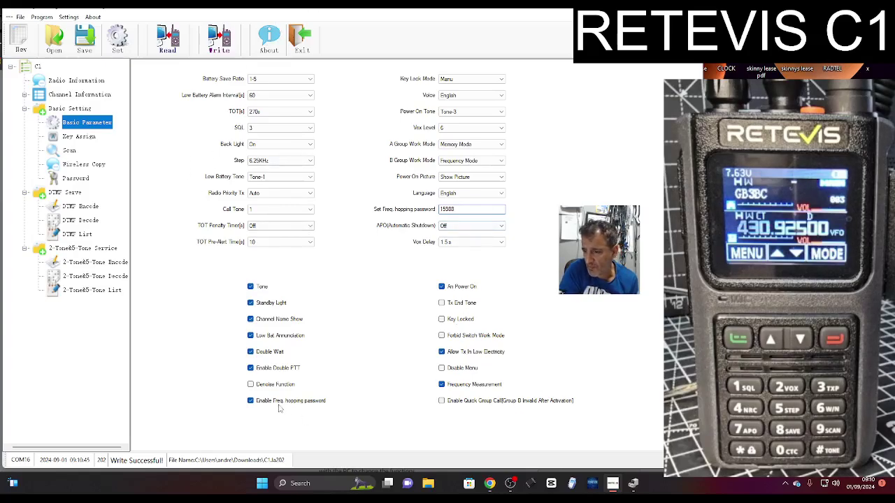
{"action": "left_click", "coordinate": [52, 41]}
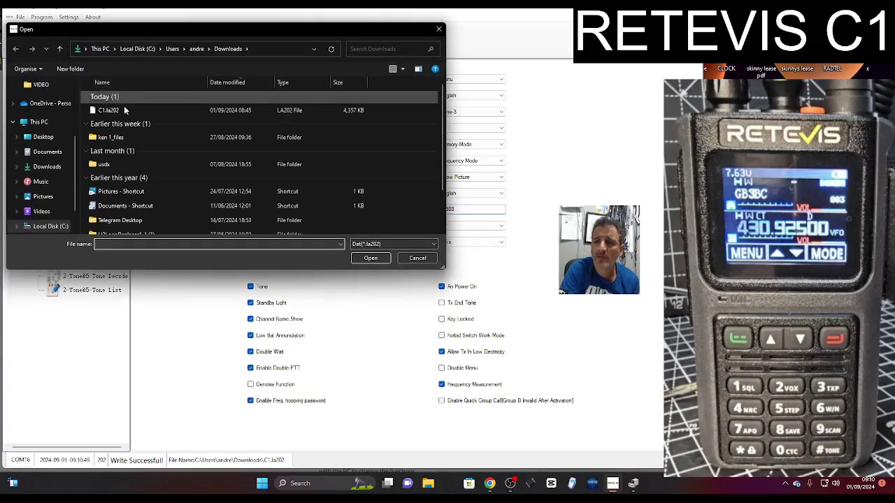
- Close the Open dialog and check the port, baud rate, language and software version information
{"action": "left_click", "coordinate": [439, 29]}
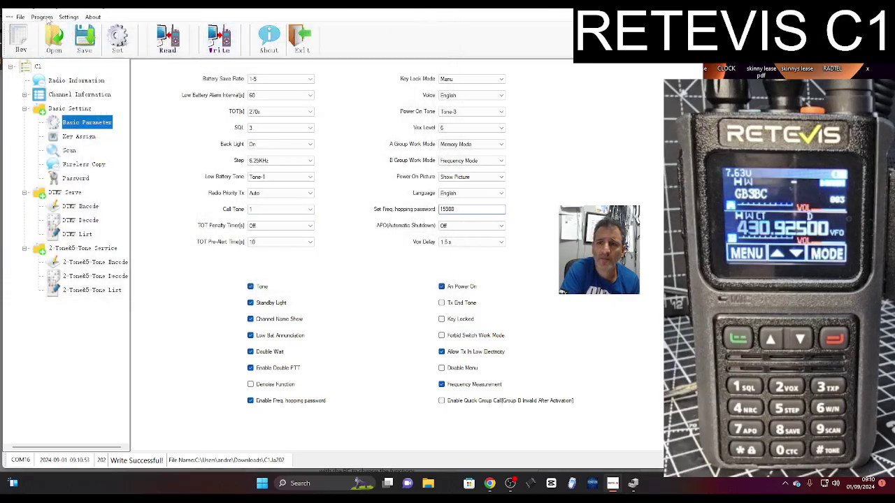
{"action": "left_click", "coordinate": [46, 19]}
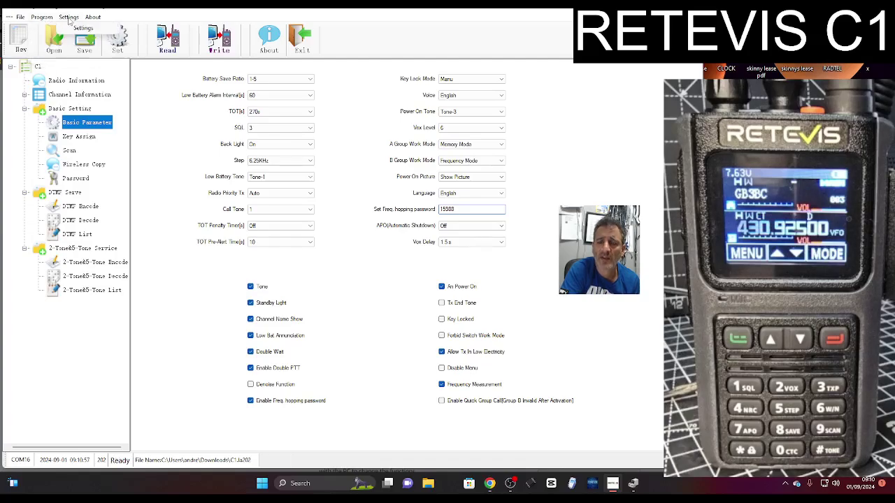
{"action": "left_click", "coordinate": [68, 17]}
{"action": "left_click", "coordinate": [78, 31]}
{"action": "left_click", "coordinate": [405, 169]}
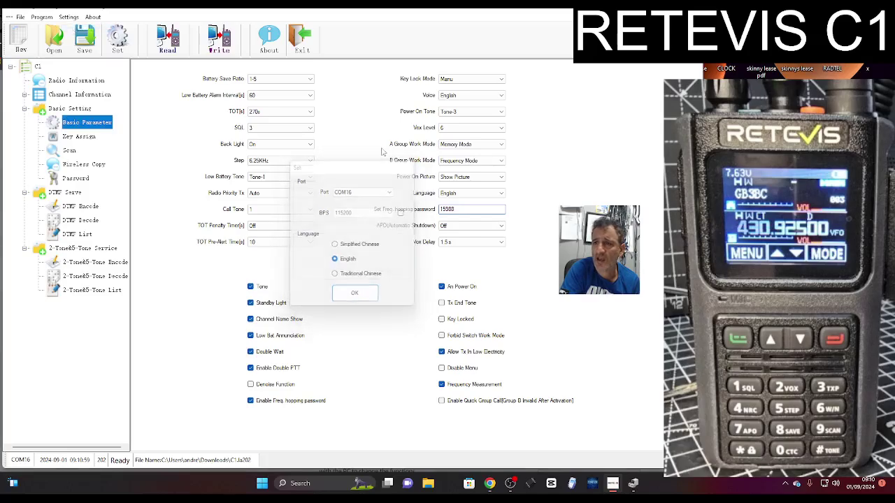
{"action": "left_click", "coordinate": [93, 16]}
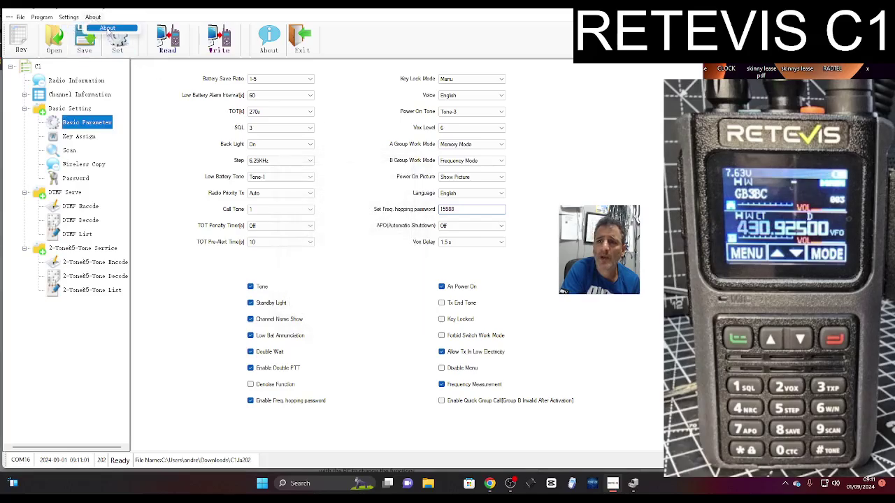
{"action": "left_click", "coordinate": [108, 28]}
{"action": "left_click", "coordinate": [454, 185]}
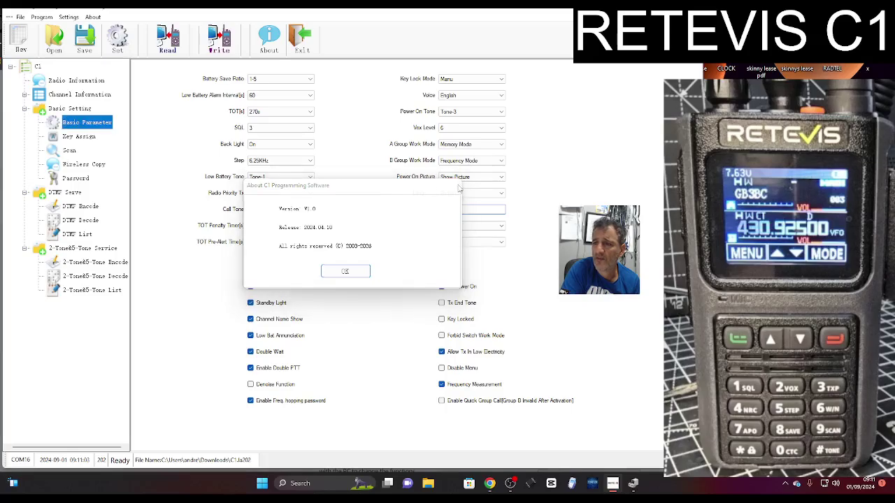
- Cancel File > Open, view Radio Information, then return to the Group A channel table
{"action": "left_click", "coordinate": [19, 18]}
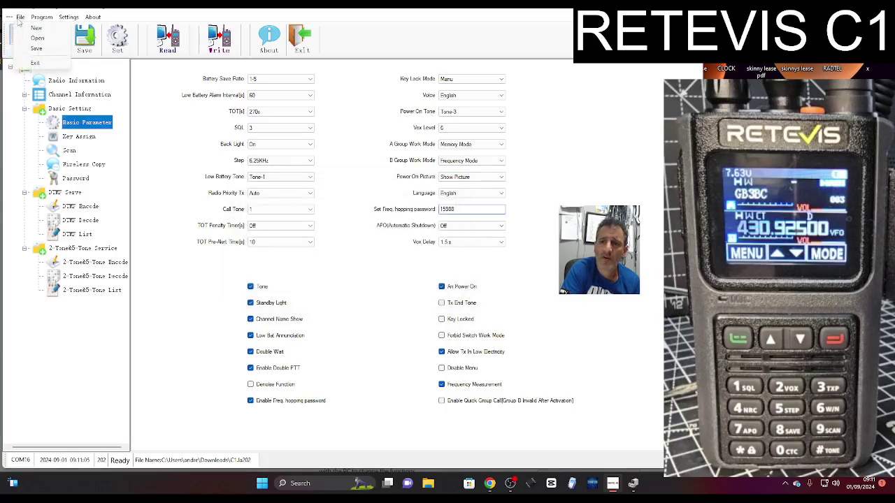
{"action": "left_click", "coordinate": [37, 38]}
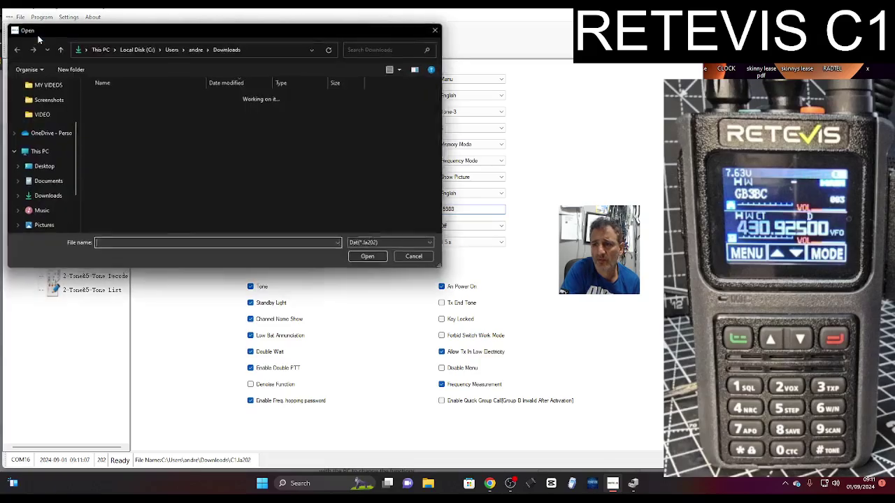
{"action": "left_click", "coordinate": [438, 28]}
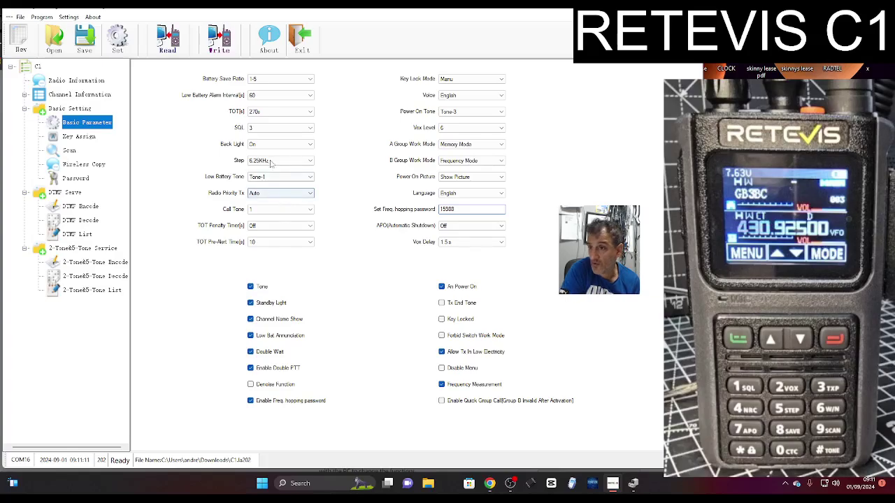
{"action": "left_click", "coordinate": [80, 82]}
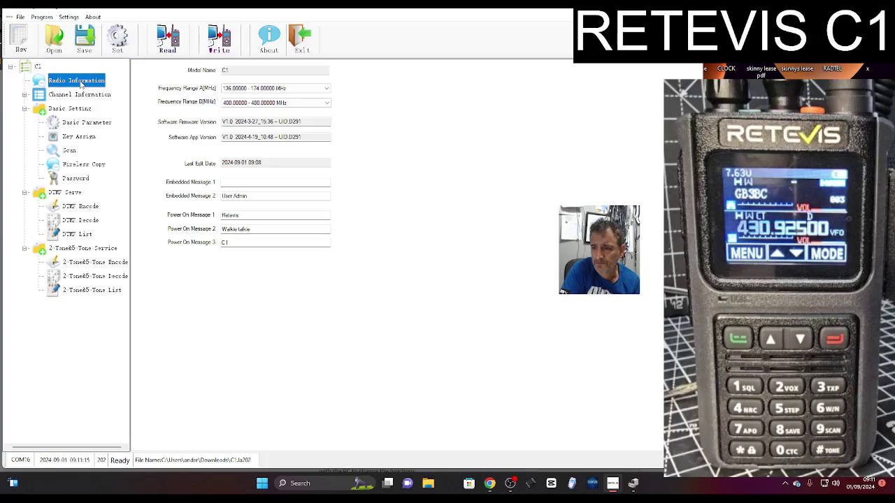
{"action": "left_click", "coordinate": [86, 96]}
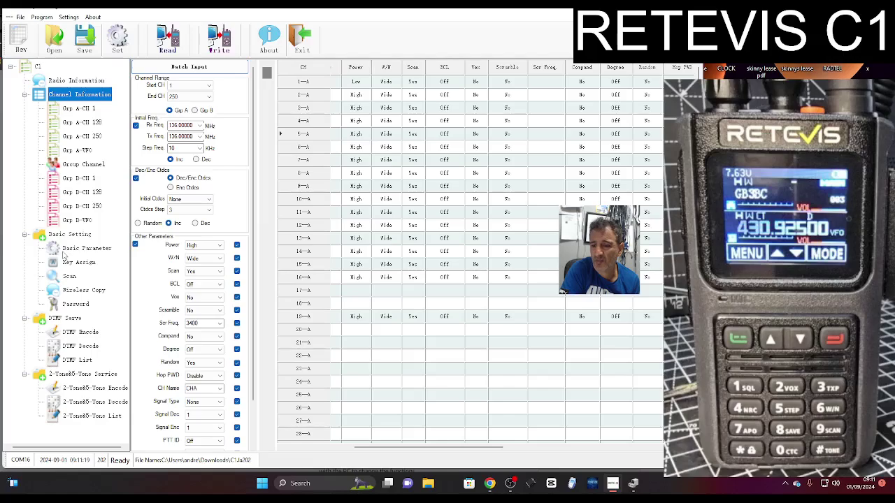
{"action": "left_click", "coordinate": [512, 482]}
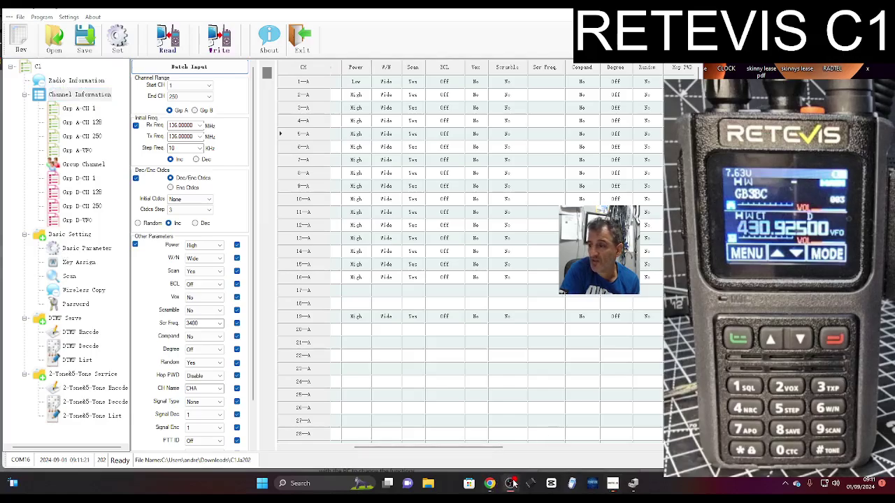